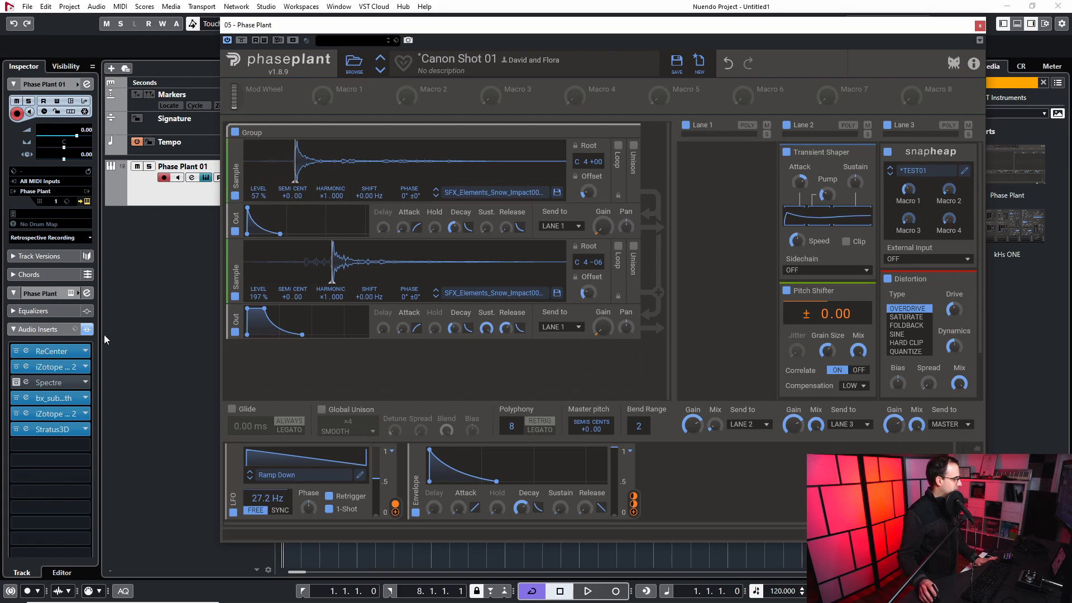
# Bypass the Phase Plant track's audio inserts and disable effect lanes 2 and 3 in the synth
pyautogui.click(87, 330)
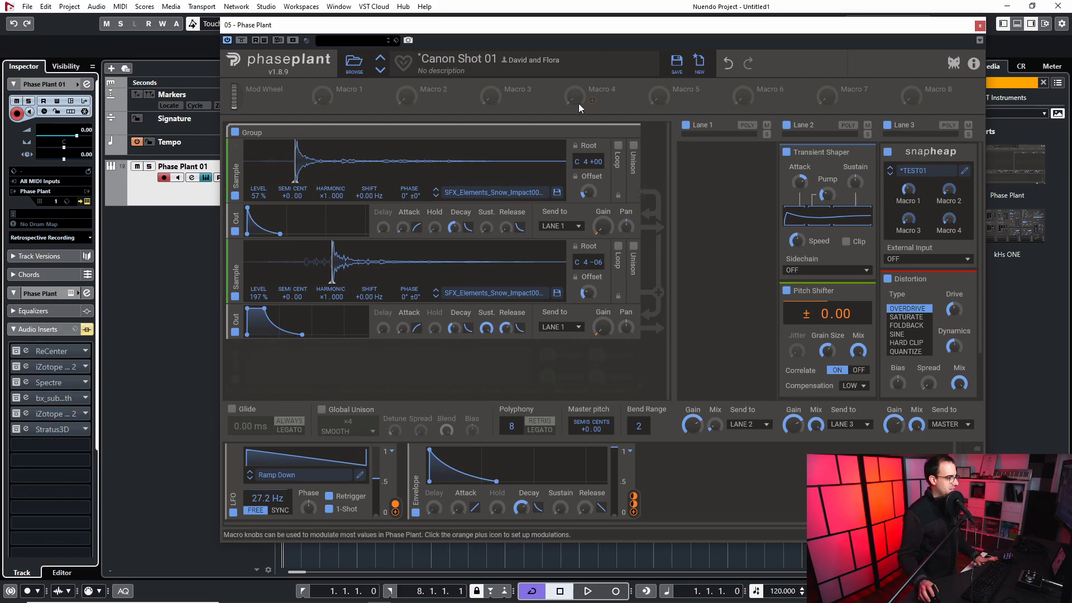
pyautogui.moveTo(667, 29); pyautogui.dragTo(603, 41)
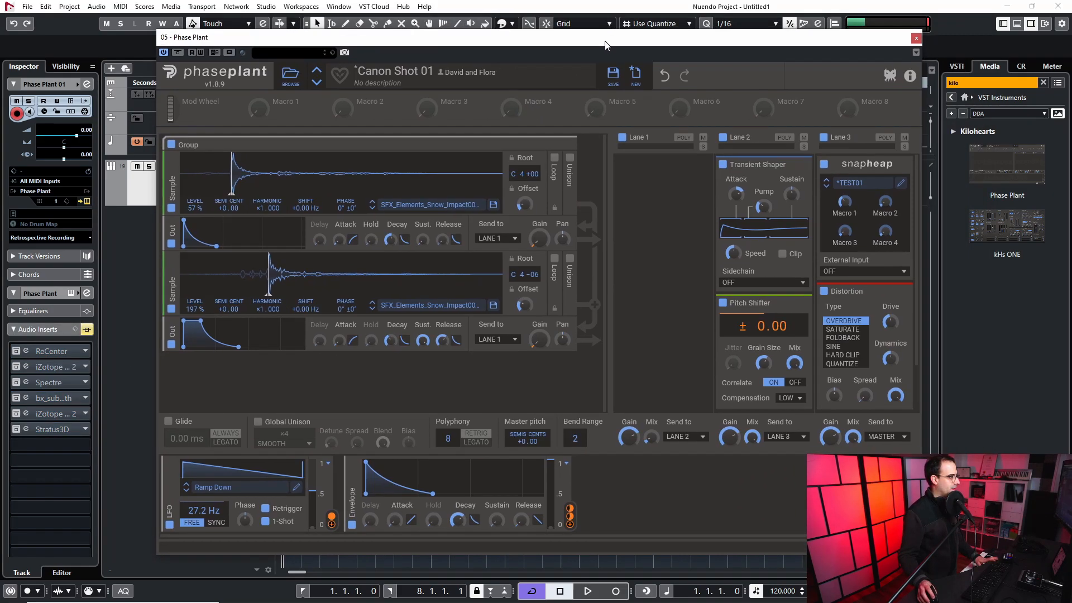
pyautogui.click(822, 136)
pyautogui.click(722, 136)
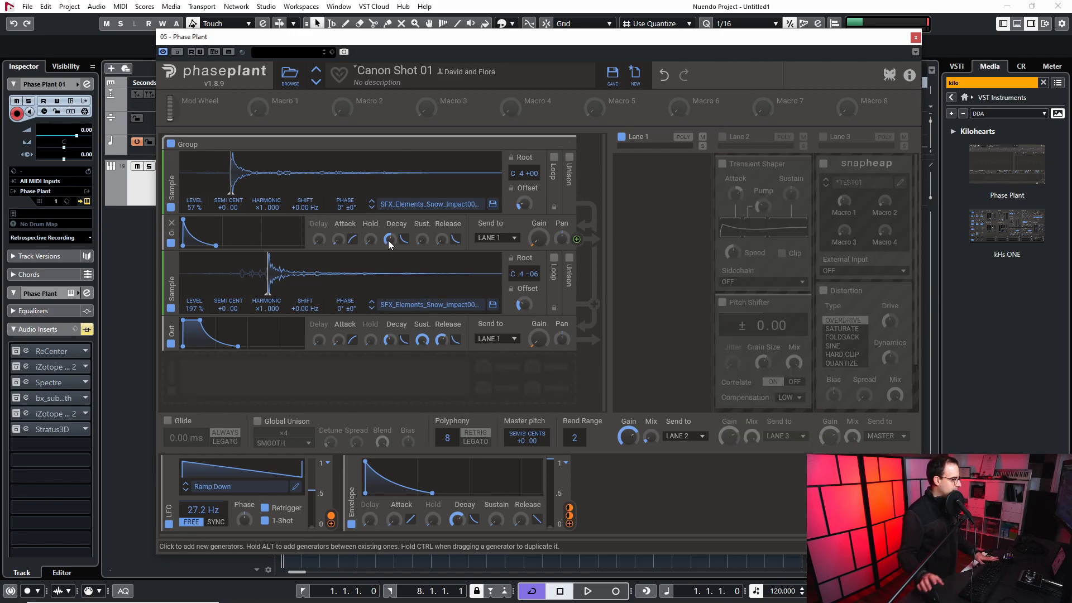
# Toggle the Envelope and LFO modulators to hear what each contributes, leaving both disabled
pyautogui.click(351, 523)
pyautogui.click(169, 525)
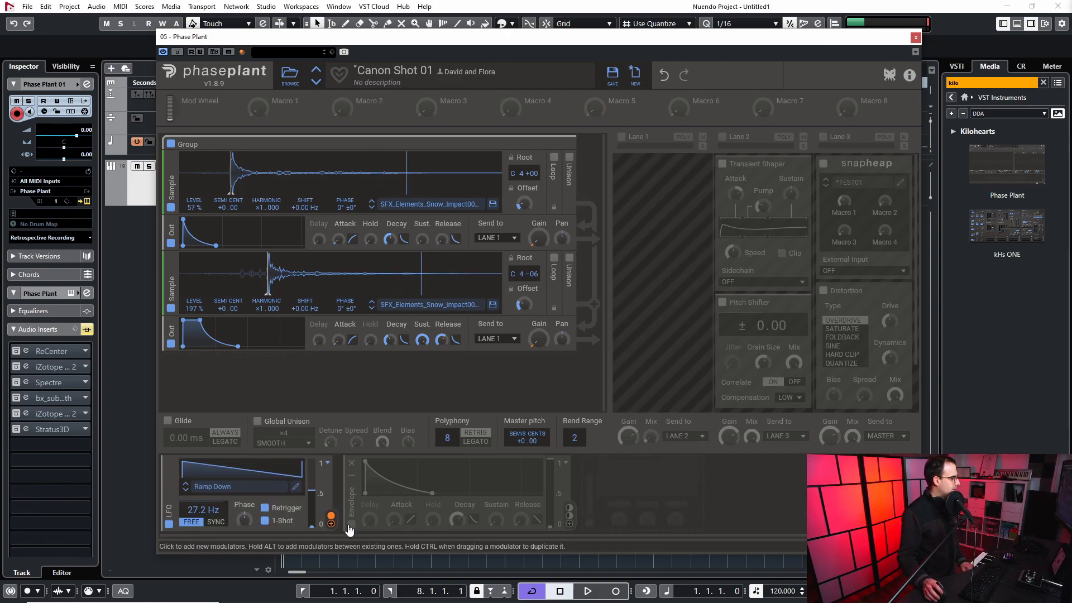
pyautogui.click(352, 525)
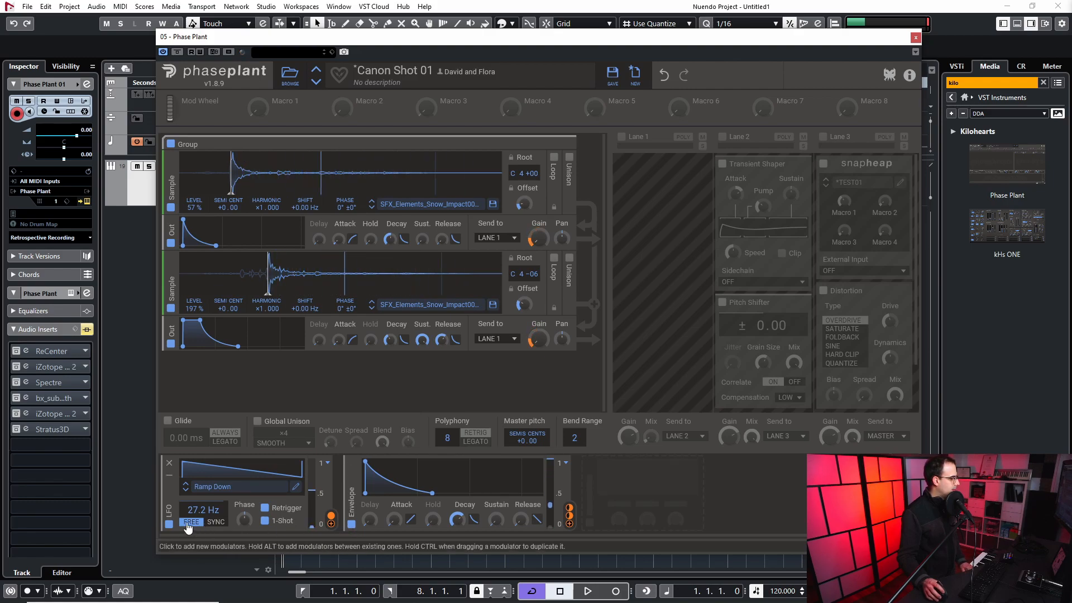
pyautogui.click(169, 525)
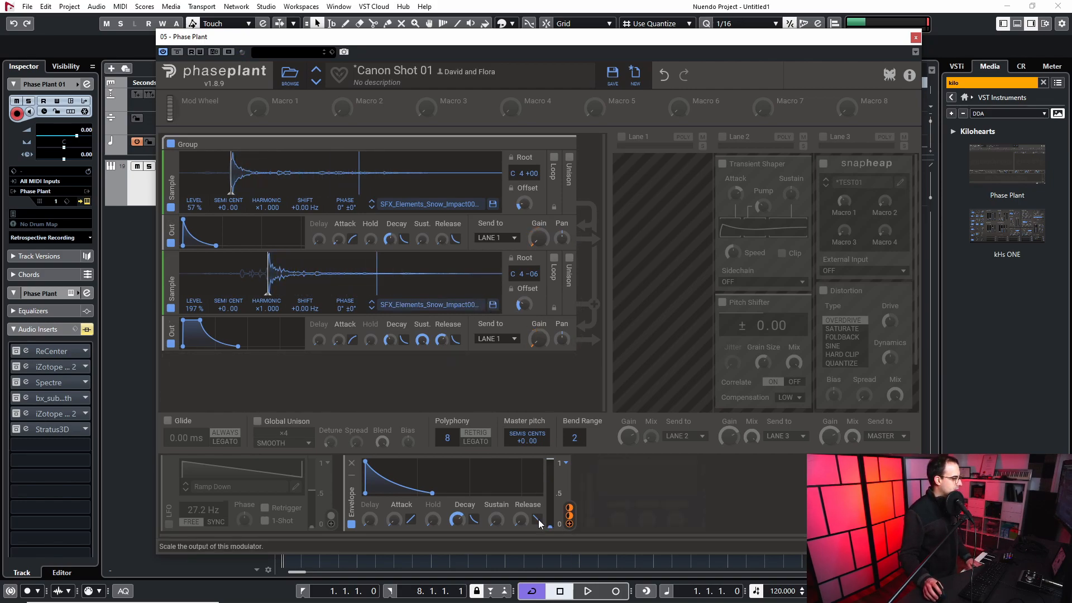
pyautogui.click(351, 524)
# Audition the unmodulated samples by raising the gain of both Out modules and returning it to -inf dB
pyautogui.moveTo(539, 339); pyautogui.dragTo(539, 328)
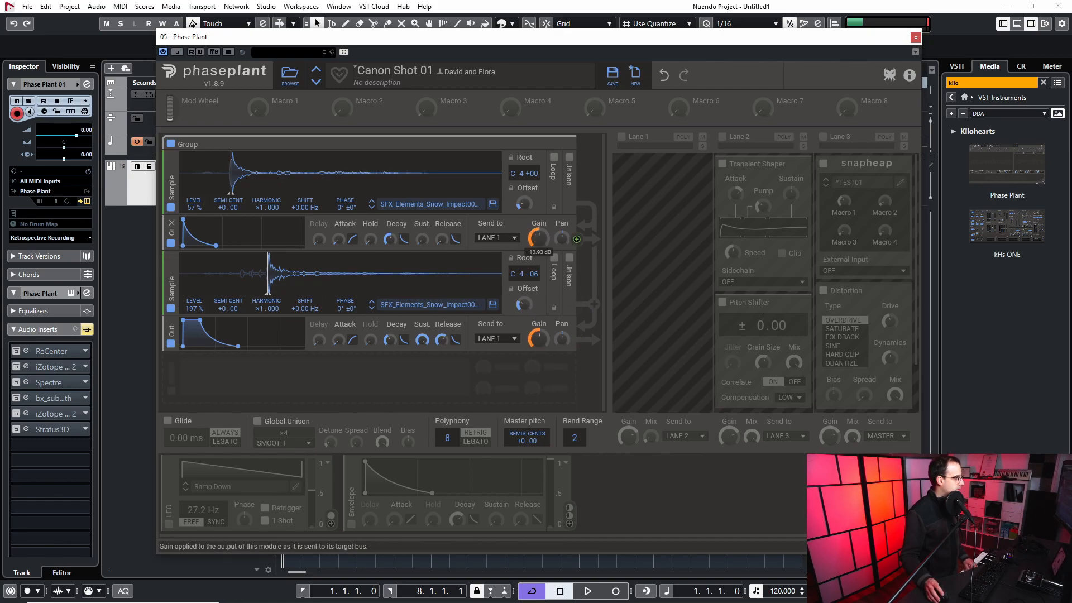
pyautogui.moveTo(539, 339); pyautogui.dragTo(539, 316)
pyautogui.moveTo(539, 237); pyautogui.dragTo(545, 236)
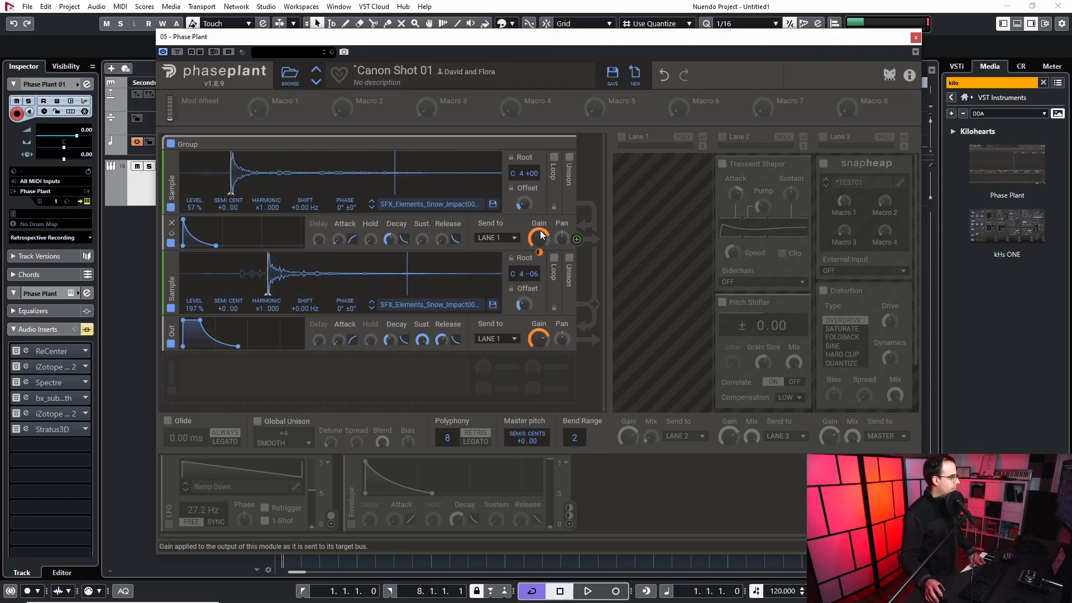
pyautogui.moveTo(541, 235); pyautogui.dragTo(539, 423)
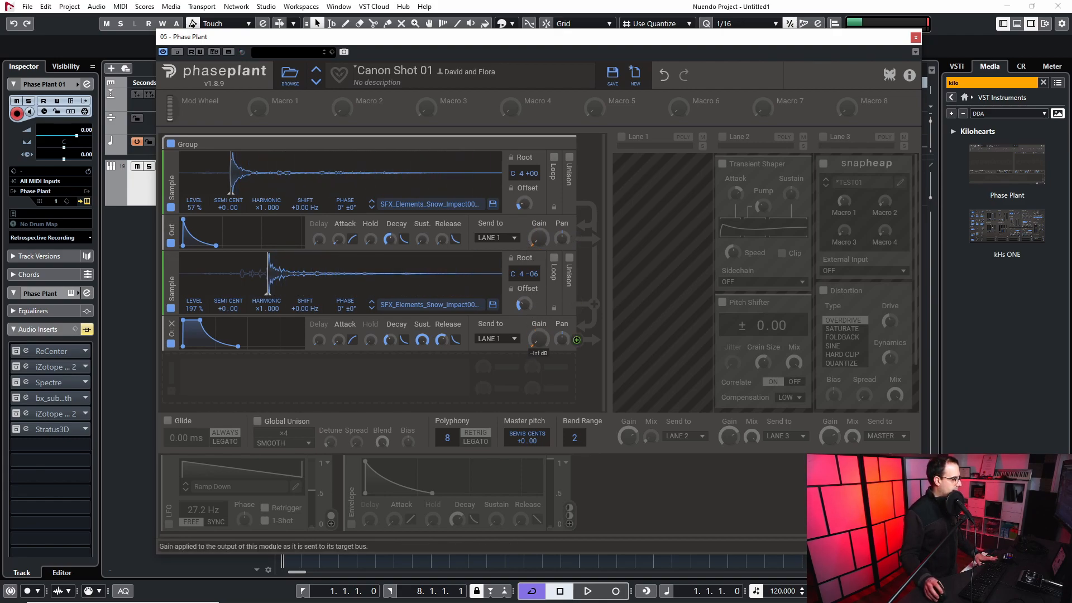
# Re-enable the Envelope modulator and Lane 2, with that lane's Pitch Shifter switched off
pyautogui.click(351, 525)
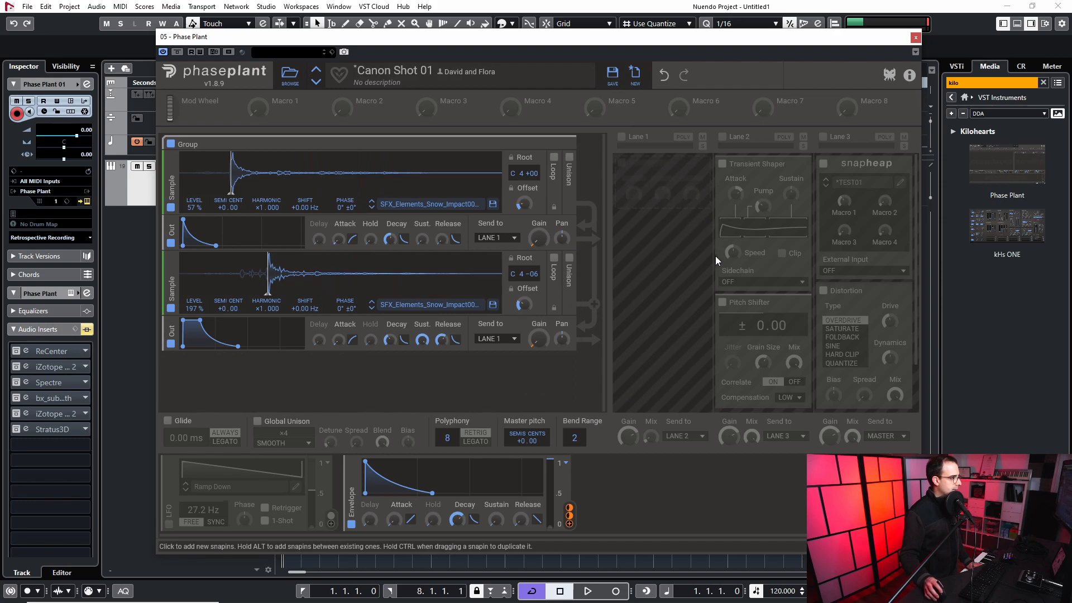
pyautogui.click(722, 137)
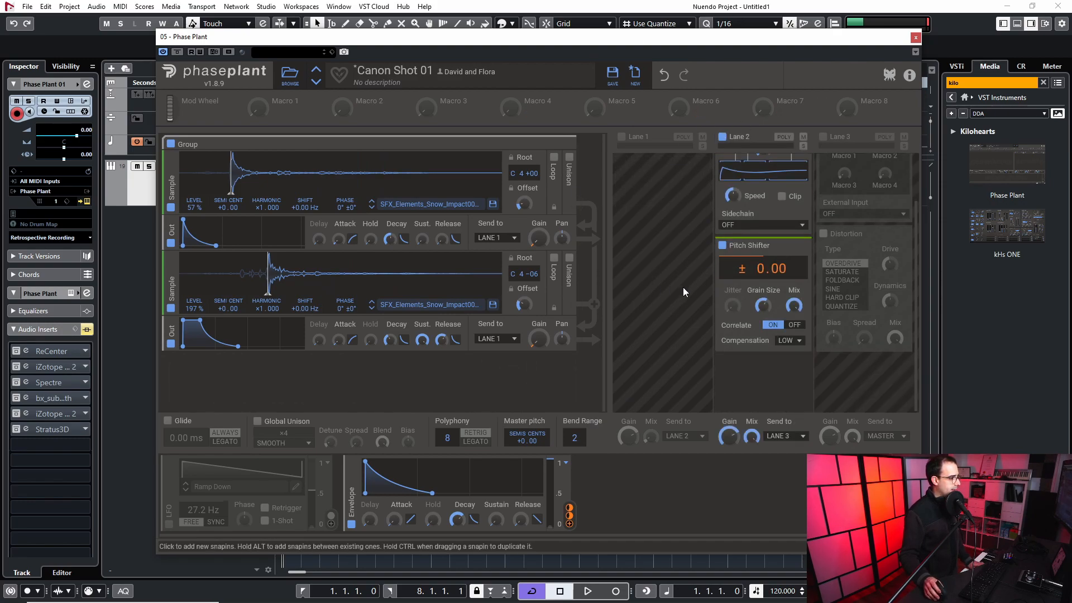
pyautogui.click(722, 303)
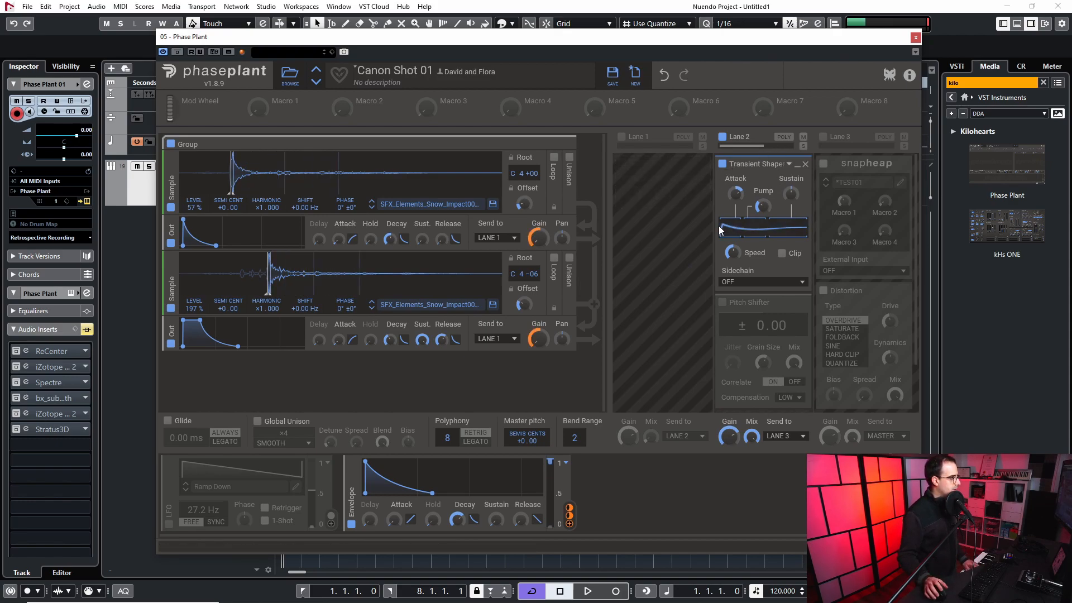
# Compare the sound with and without Lane 2's Transient Shaper
pyautogui.click(723, 165)
pyautogui.click(723, 164)
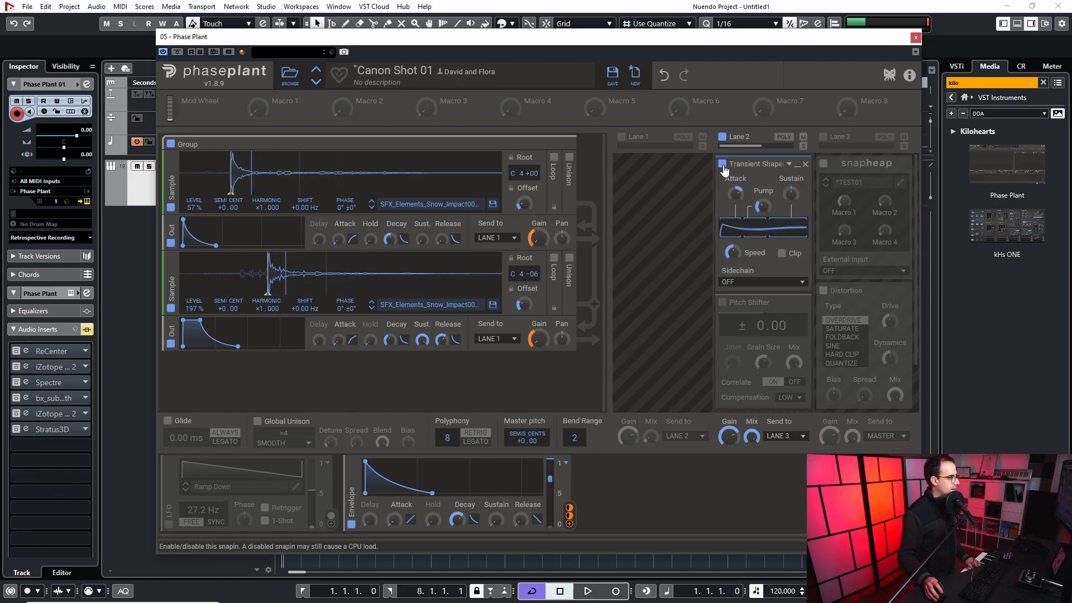
pyautogui.click(722, 164)
pyautogui.click(723, 165)
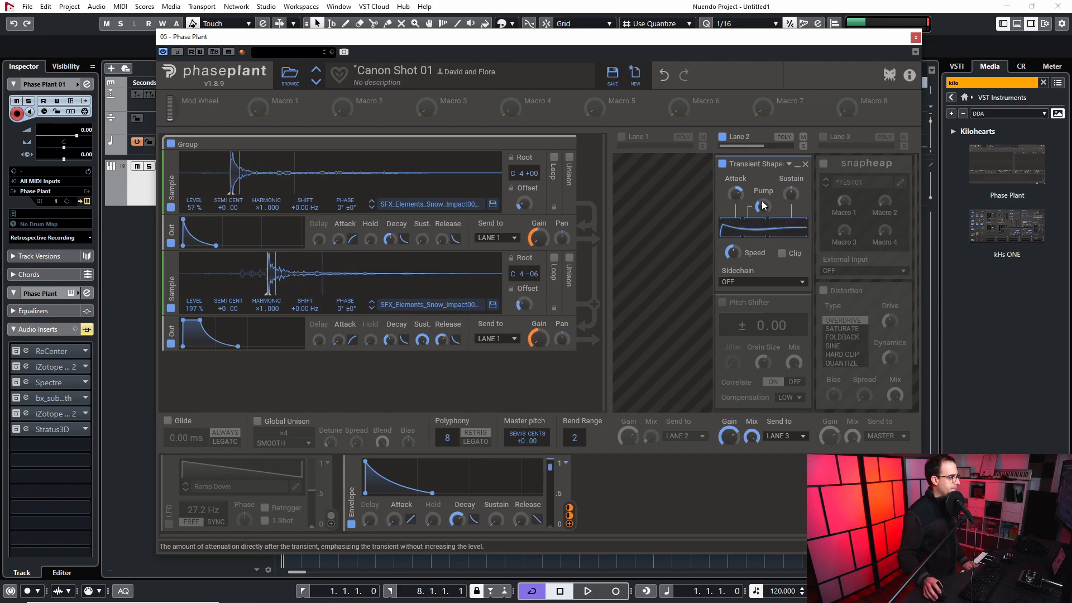
# Switch Lane 2's Pitch Shifter back on, comparing the sound with and without it
pyautogui.click(723, 303)
pyautogui.click(721, 305)
pyautogui.click(721, 303)
pyautogui.click(721, 303)
pyautogui.click(721, 303)
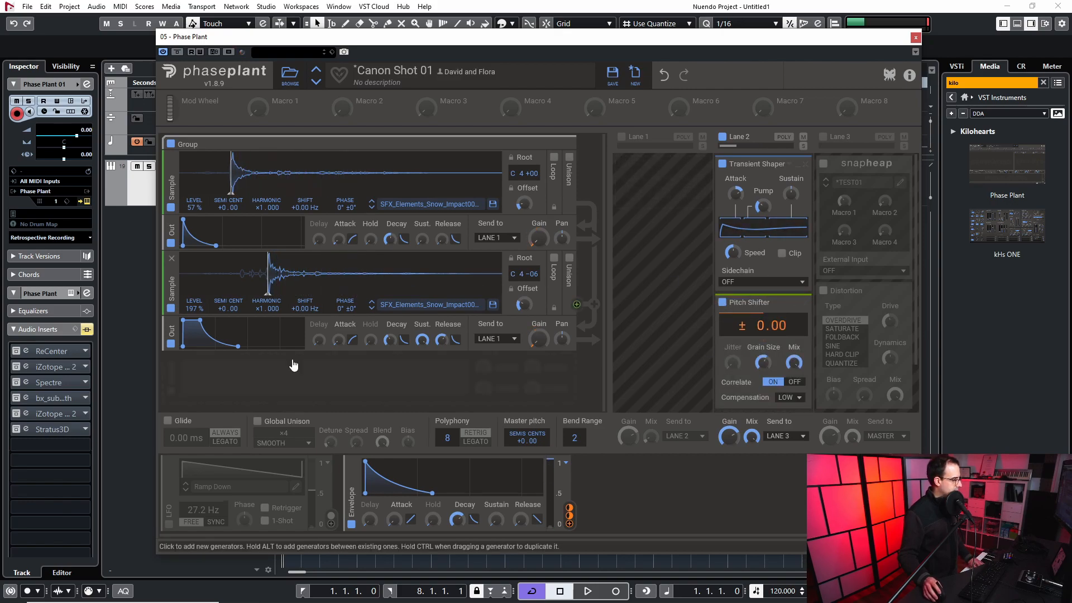
# Re-enable the LFO modulator and compare the modulated sound with the Pitch Shifter on and off
pyautogui.click(169, 525)
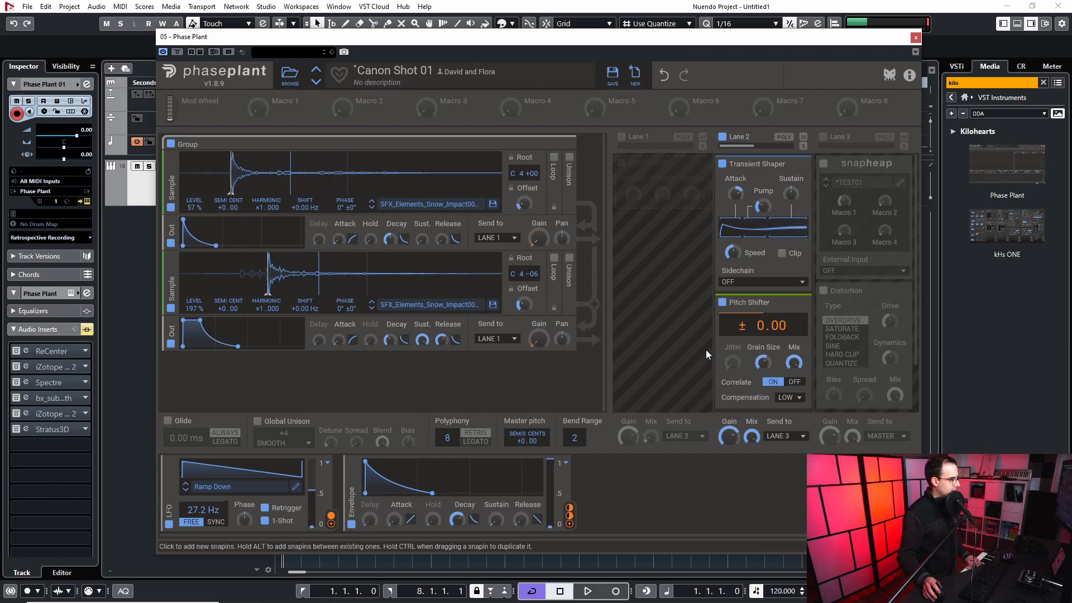
pyautogui.click(722, 304)
pyautogui.click(722, 304)
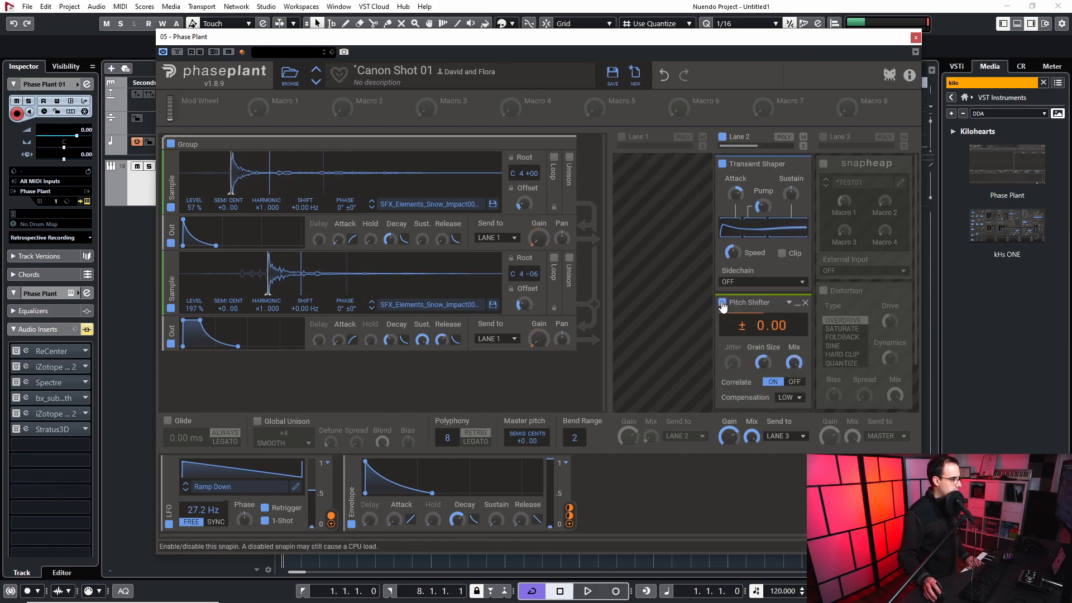
pyautogui.click(722, 304)
pyautogui.click(722, 304)
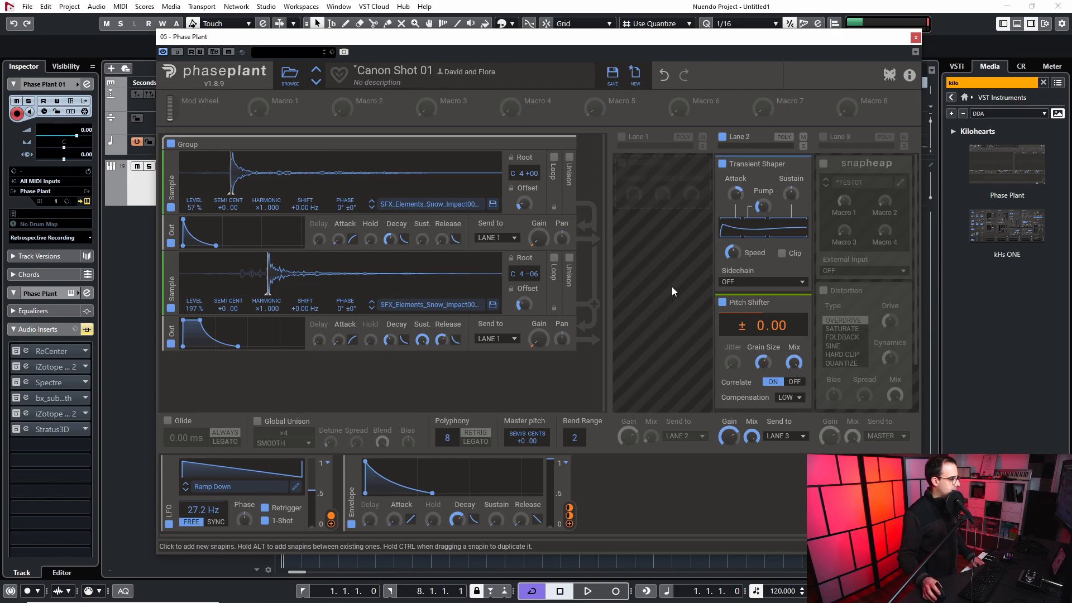
# Enable Lane 3 with its Distortion off and open the TEST01 Snap Heap in its own editor window beside the lane
pyautogui.click(823, 137)
pyautogui.scroll(-2, 844, 335)
pyautogui.scroll(2, 848, 355)
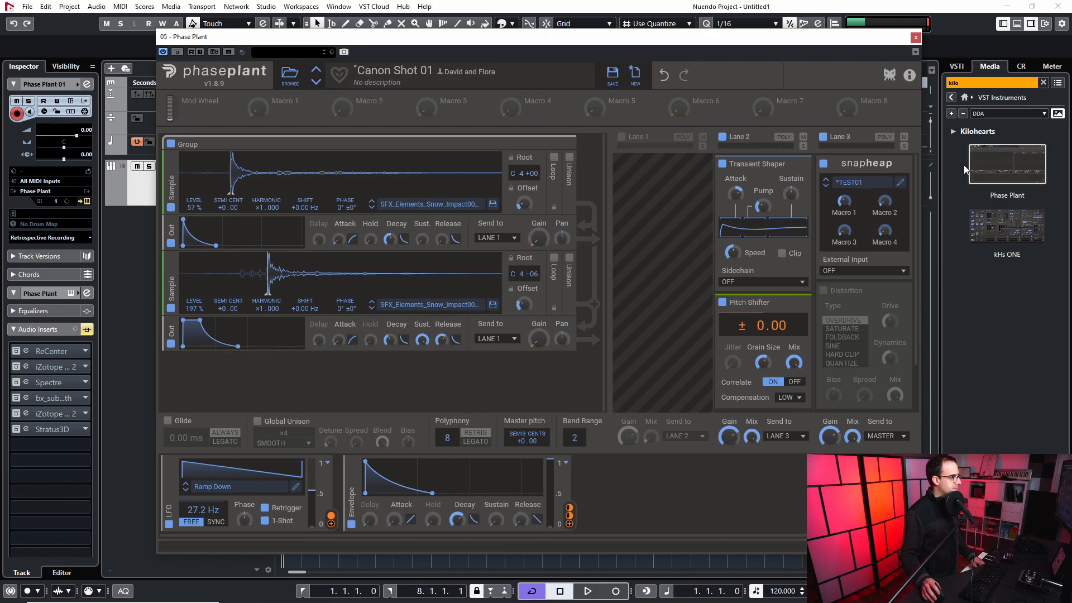
pyautogui.click(901, 183)
pyautogui.moveTo(632, 124)
pyautogui.mouseDown()
pyautogui.moveTo(665, 79)
pyautogui.moveTo(687, 99)
pyautogui.moveTo(702, 82)
pyautogui.mouseUp()
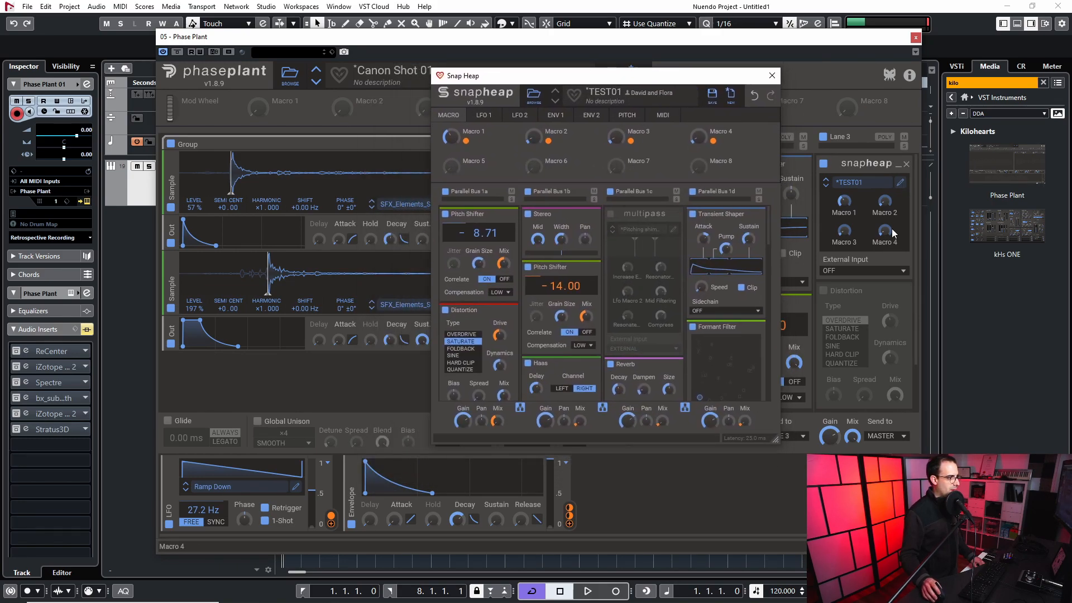
pyautogui.moveTo(775, 439)
pyautogui.mouseDown()
pyautogui.moveTo(787, 527)
pyautogui.moveTo(774, 429)
pyautogui.mouseUp()
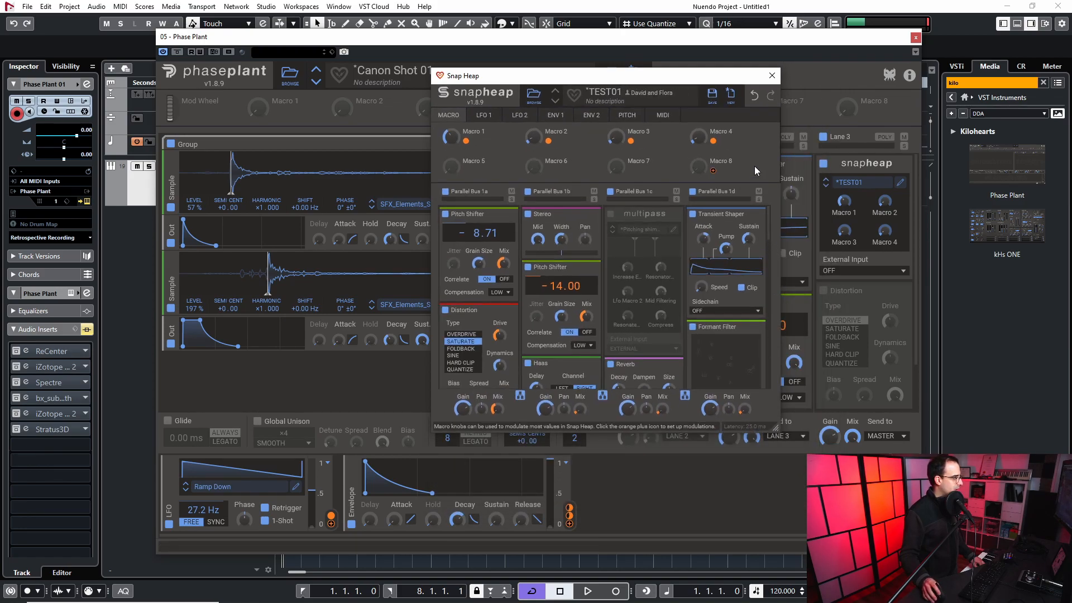
pyautogui.moveTo(733, 81); pyautogui.dragTo(733, 61)
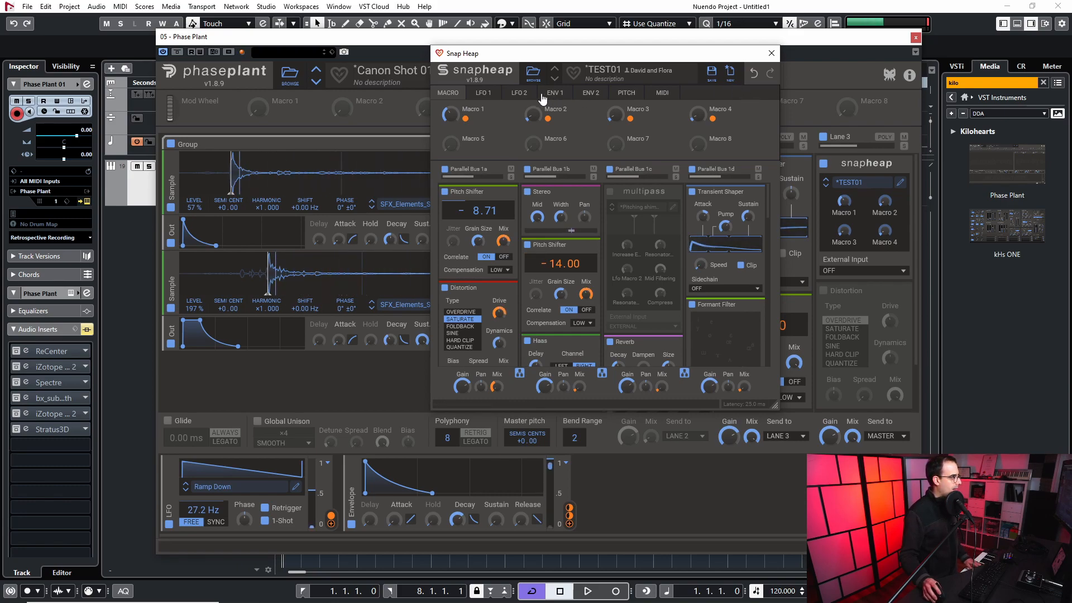
# Compare the sound with Lane 3's Snap Heap enabled and disabled
pyautogui.click(825, 164)
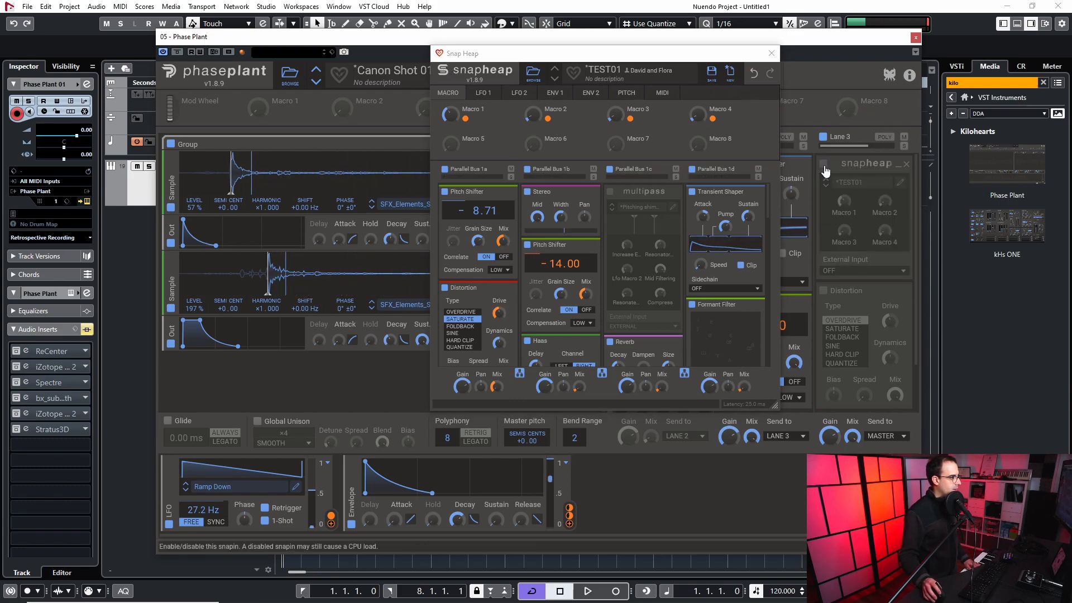
pyautogui.click(824, 164)
pyautogui.click(824, 165)
pyautogui.click(824, 165)
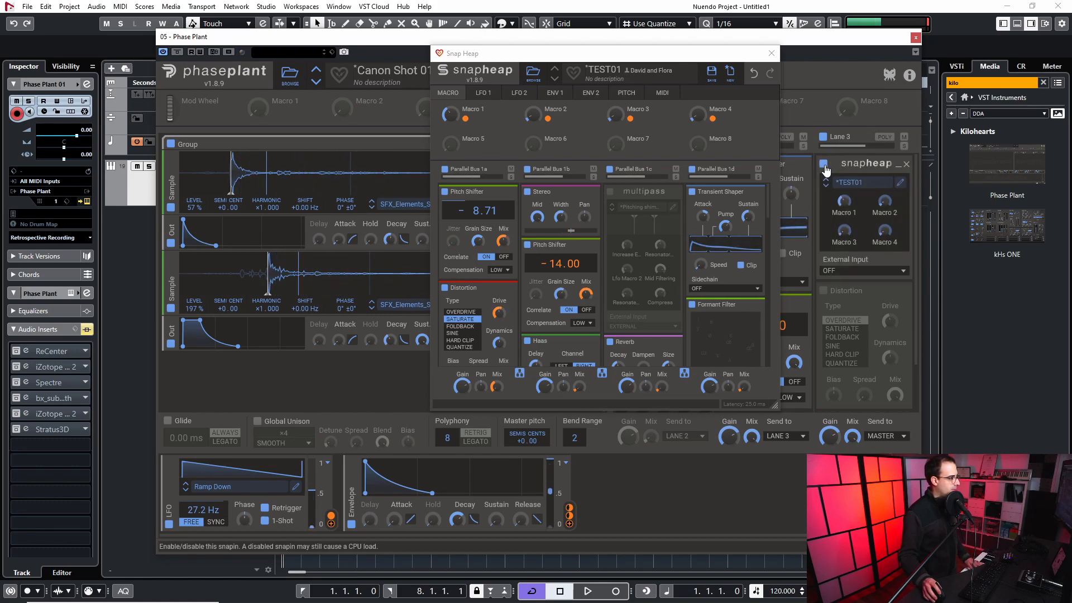
pyautogui.click(825, 166)
pyautogui.click(824, 166)
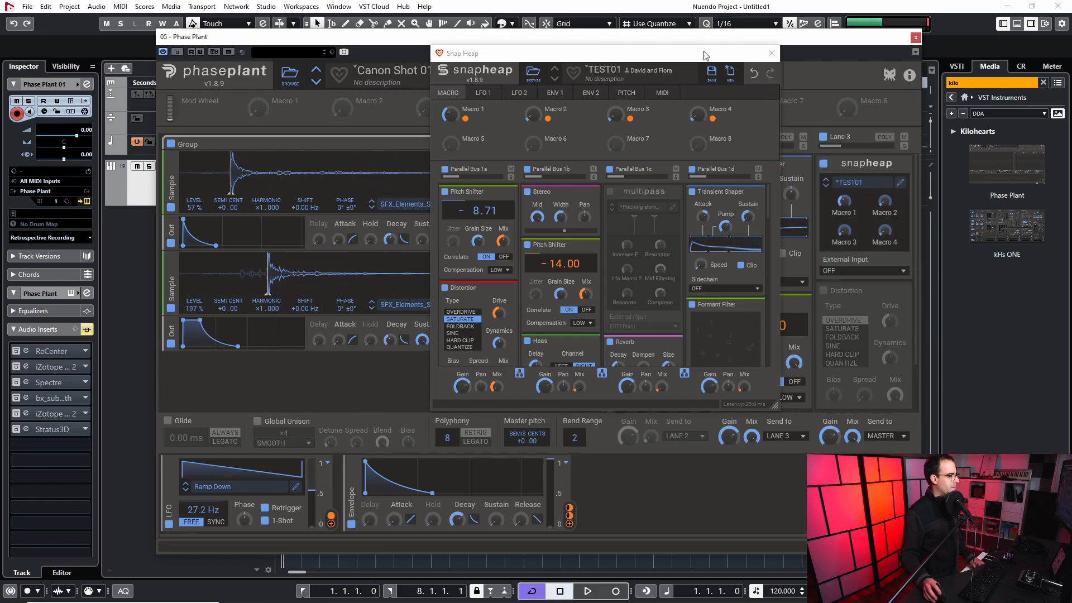
# Enlarge the Snap Heap editor and disable Parallel Buses 1b, 1c and 1d to isolate bus 1a
pyautogui.moveTo(704, 54); pyautogui.dragTo(693, 69)
pyautogui.moveTo(760, 419); pyautogui.dragTo(772, 560)
pyautogui.click(680, 182)
pyautogui.click(598, 183)
pyautogui.click(515, 184)
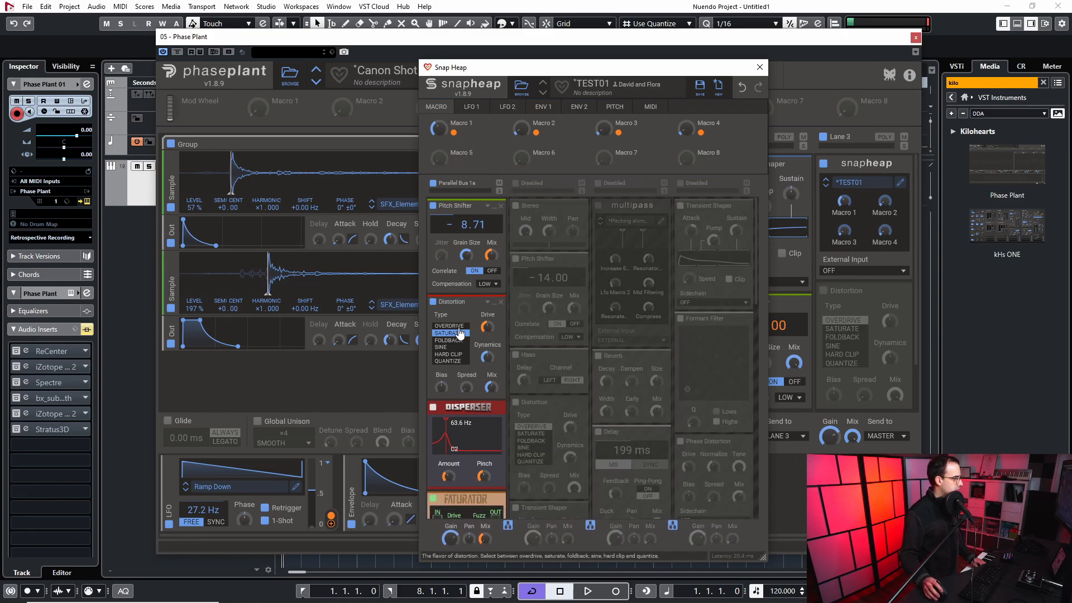
# Compare the sound with Parallel Bus 1a on and off and examine its effect chain down to the Faturator
pyautogui.click(433, 183)
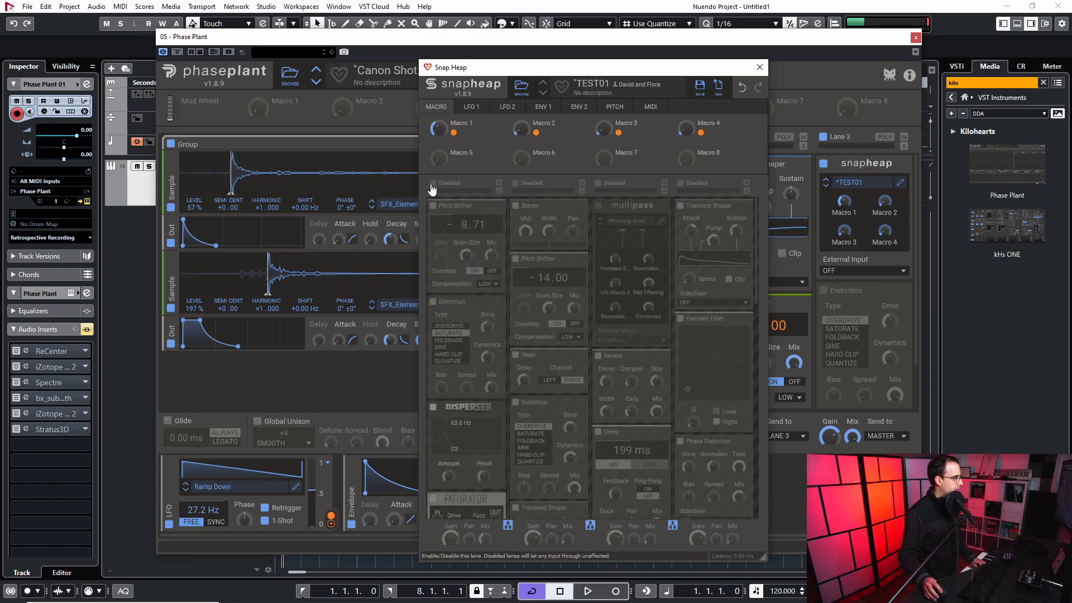
pyautogui.click(432, 186)
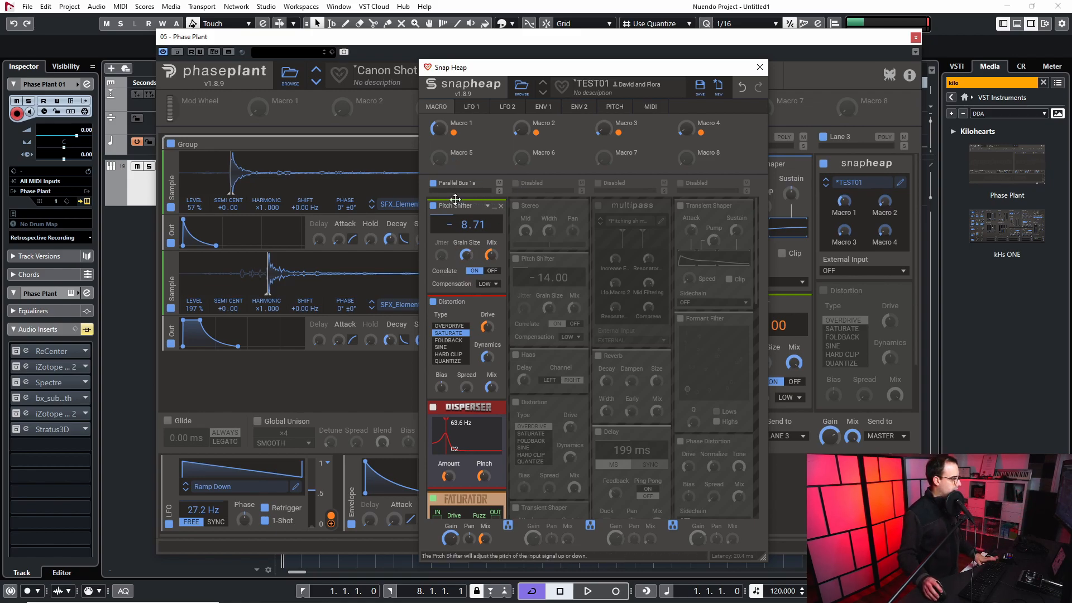
pyautogui.moveTo(627, 68); pyautogui.dragTo(583, 44)
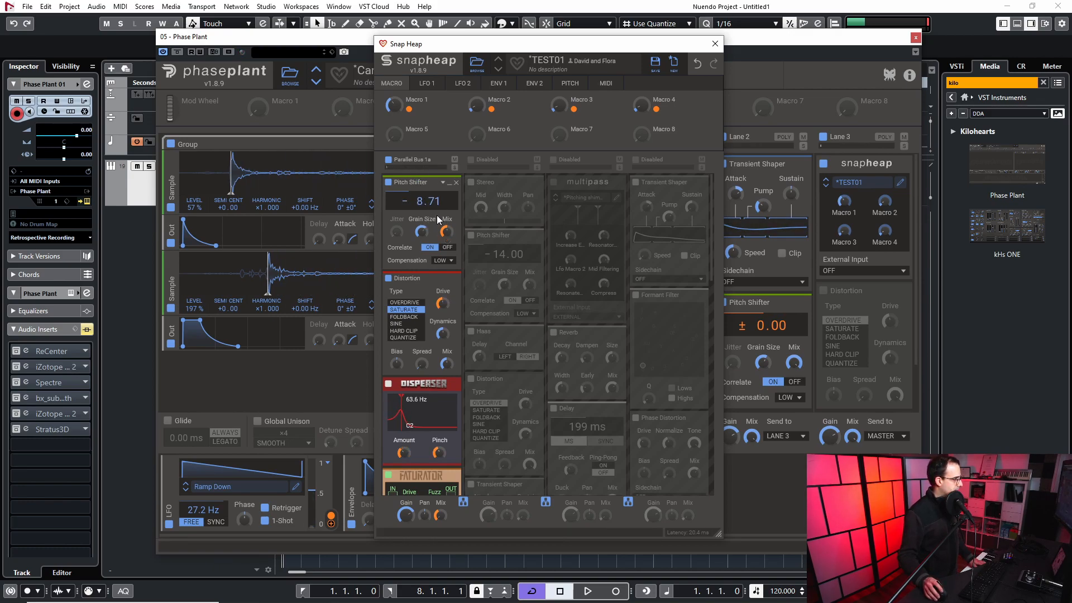
pyautogui.scroll(-2, 399, 313)
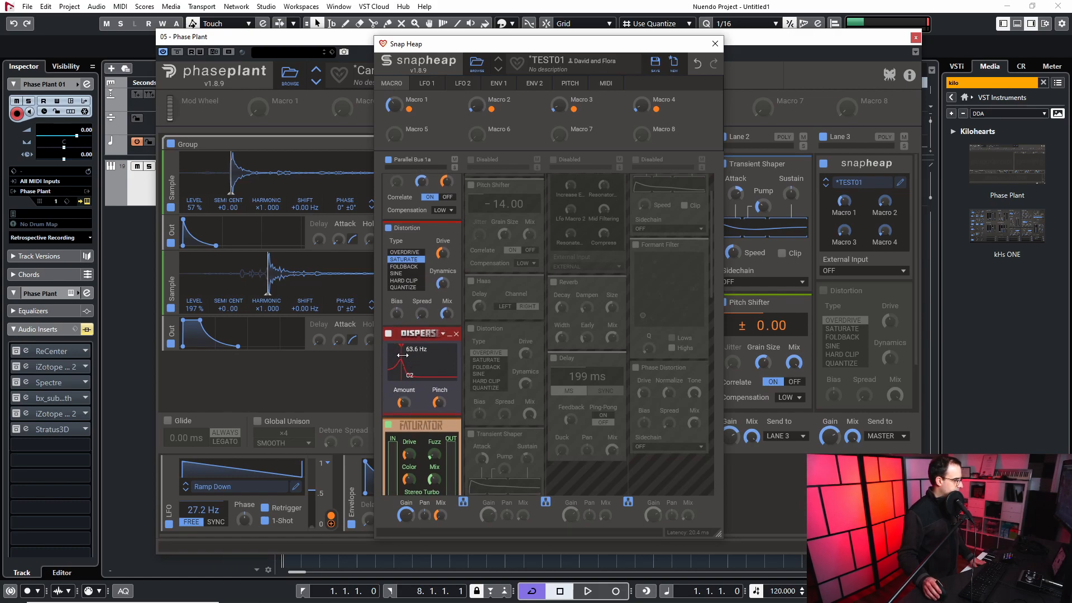
pyautogui.scroll(-3, 422, 414)
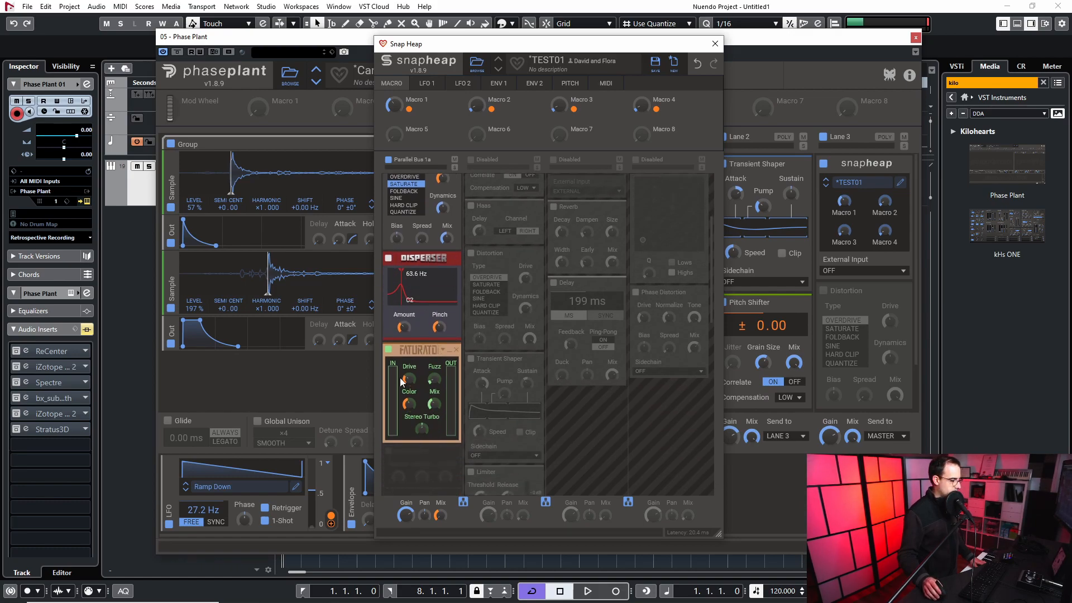
pyautogui.scroll(5, 414, 378)
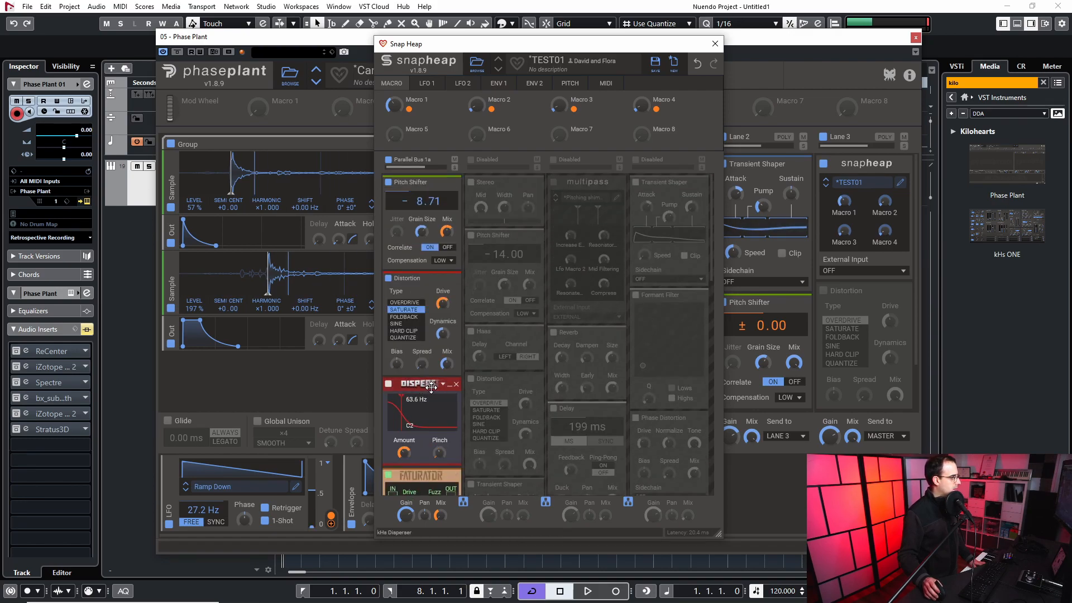
# Enable Parallel Bus 1b in place of 1a and compare the sound with and without it
pyautogui.click(471, 160)
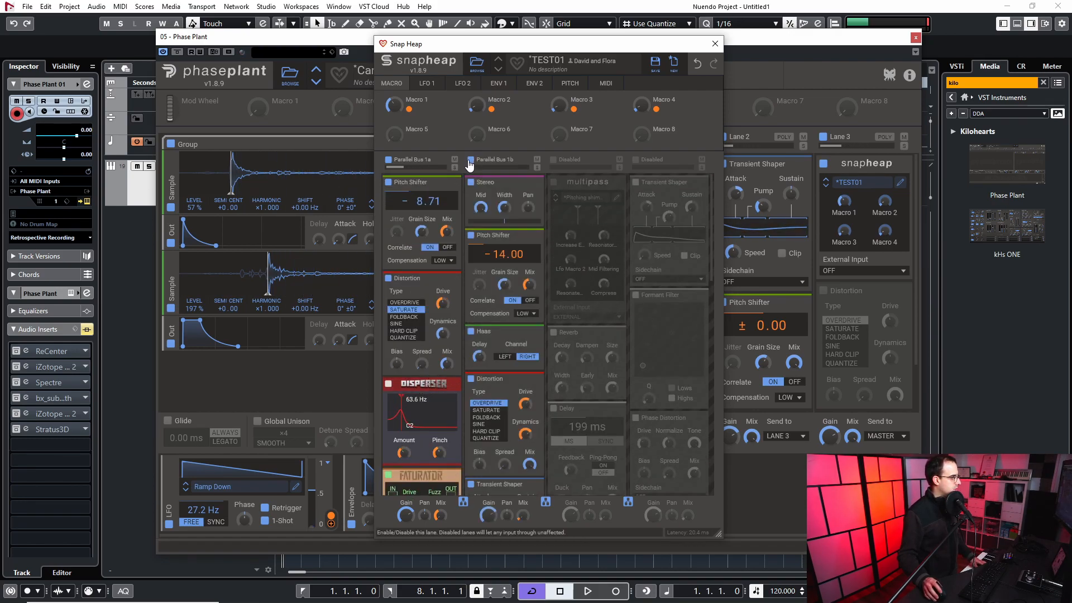
pyautogui.click(389, 160)
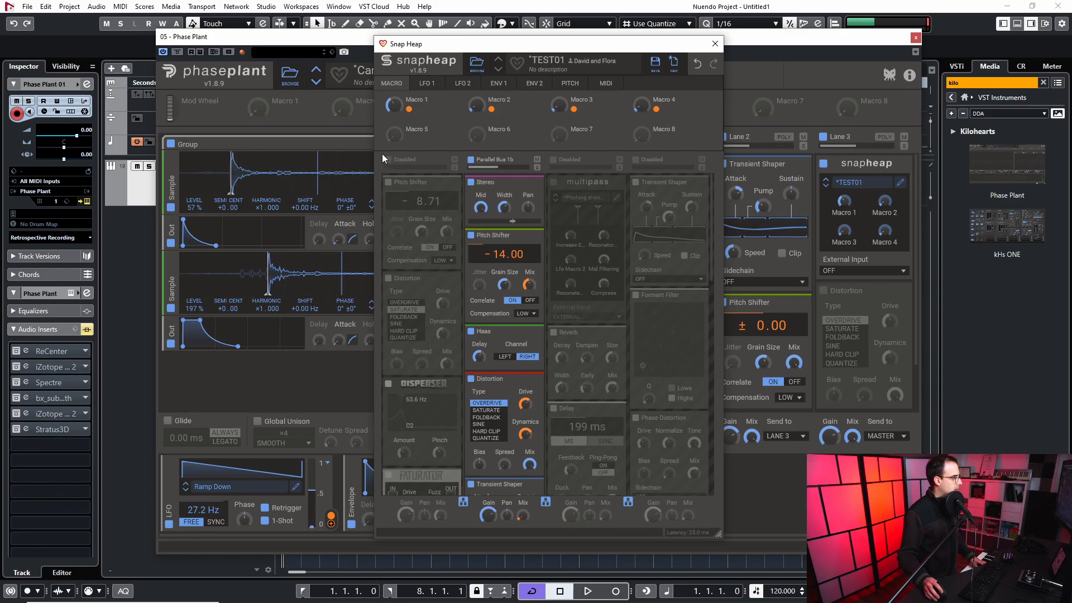
pyautogui.click(471, 160)
pyautogui.click(471, 160)
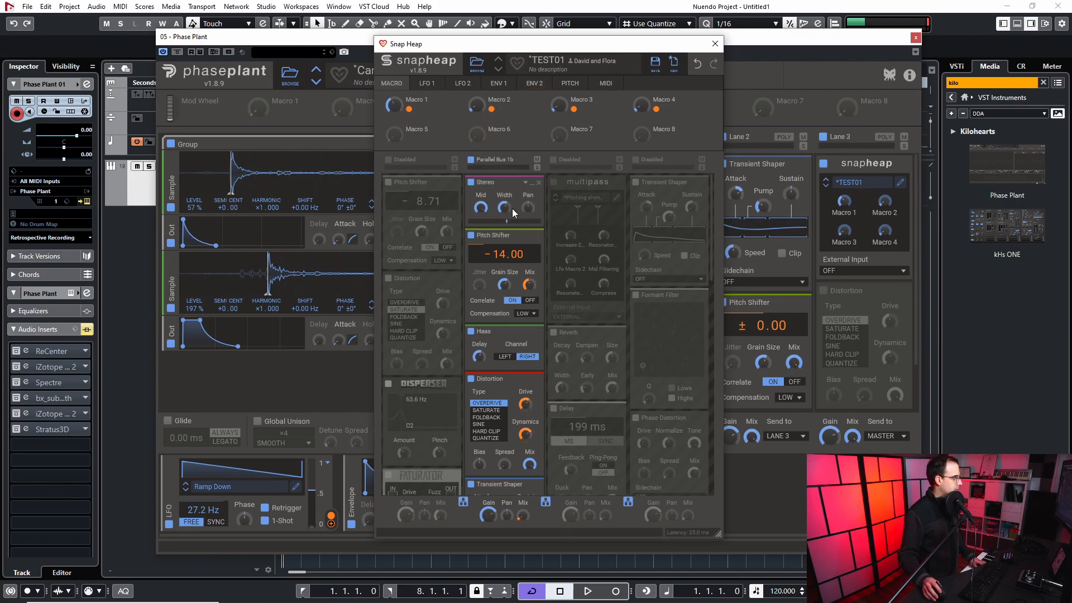
# Audition Parallel Bus 1c in place of 1b, and compare buses 1a, 1b and 1c together with Lane 3's Snap Heap off and on
pyautogui.click(471, 160)
pyautogui.click(554, 160)
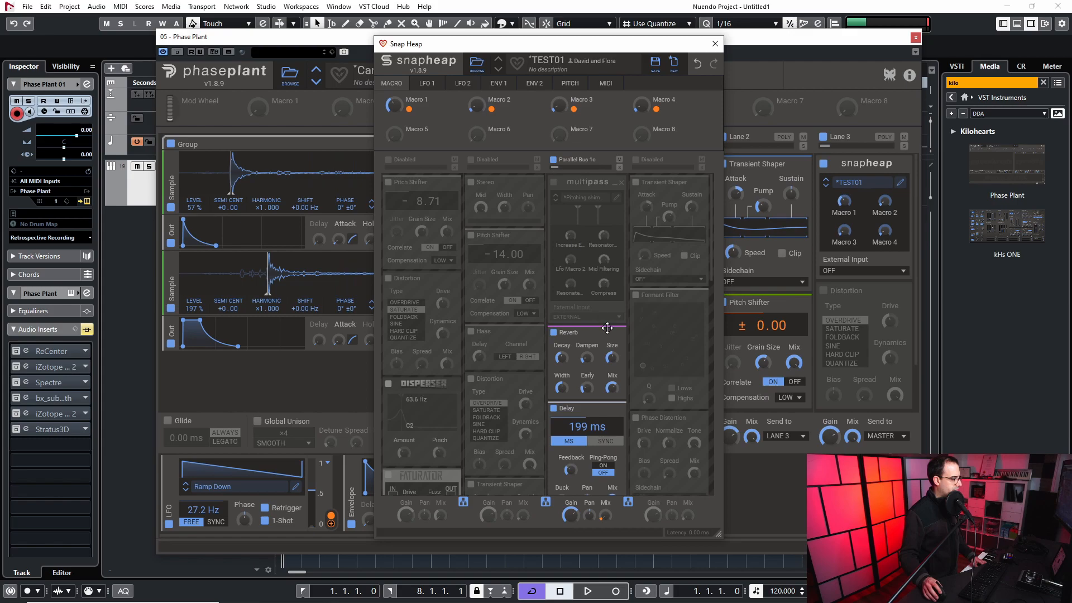
pyautogui.click(471, 159)
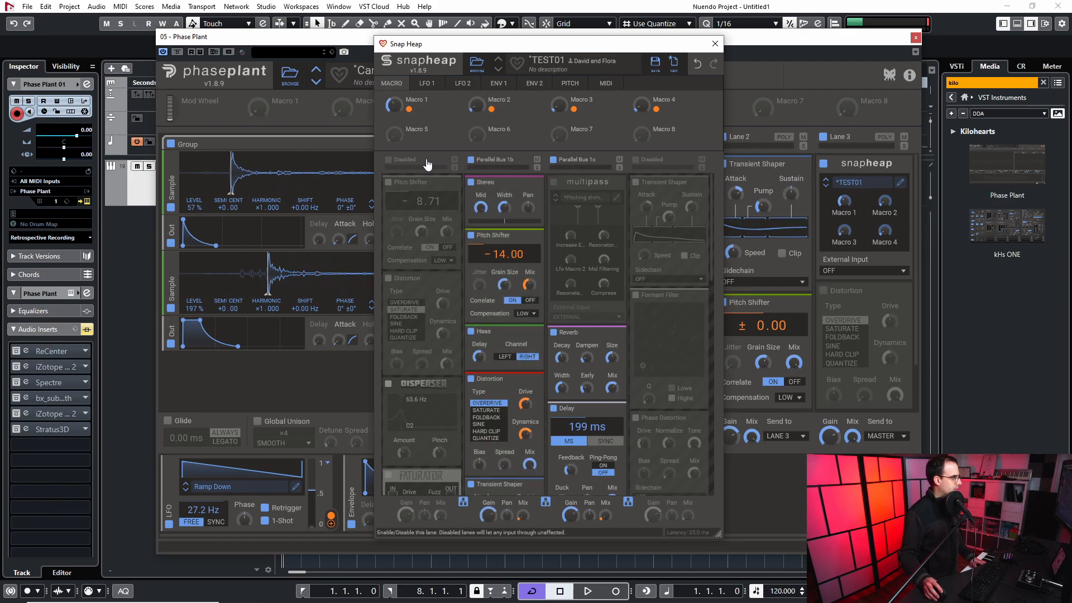
pyautogui.click(390, 160)
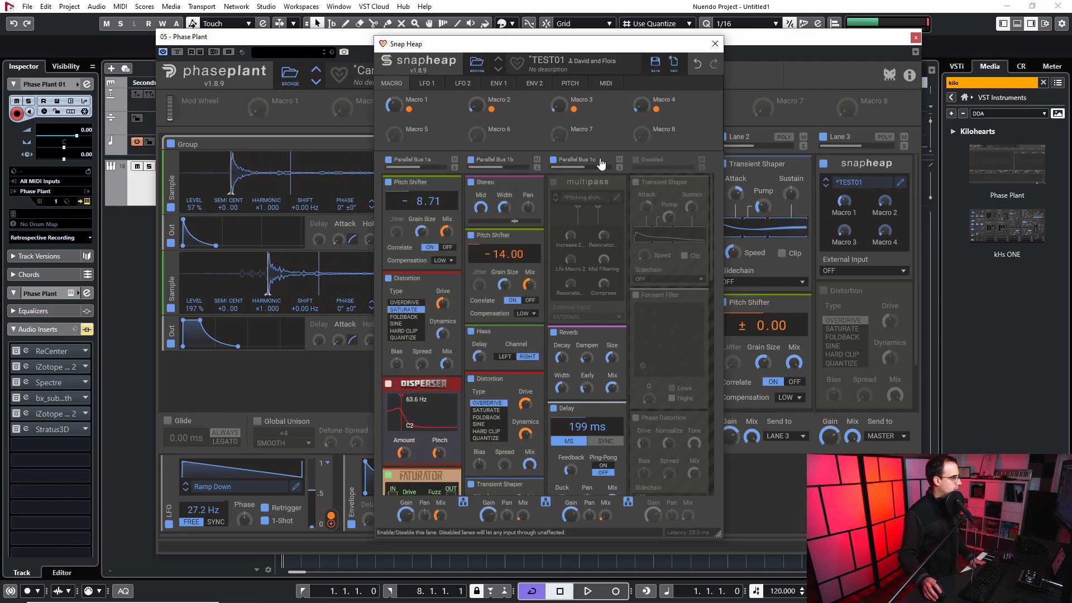
pyautogui.click(824, 164)
pyautogui.click(825, 164)
# Isolate Parallel Bus 1d by enabling it and disabling buses 1a, 1b and 1c, and examine its effect chain down to Phase Distortion
pyautogui.click(636, 161)
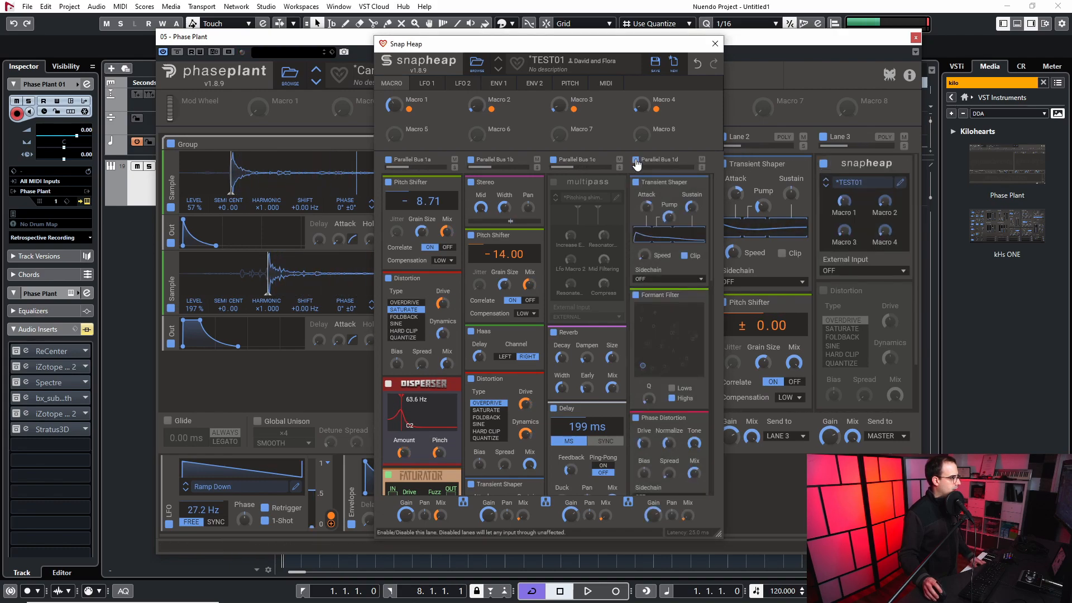
pyautogui.click(554, 160)
pyautogui.click(470, 160)
pyautogui.click(388, 161)
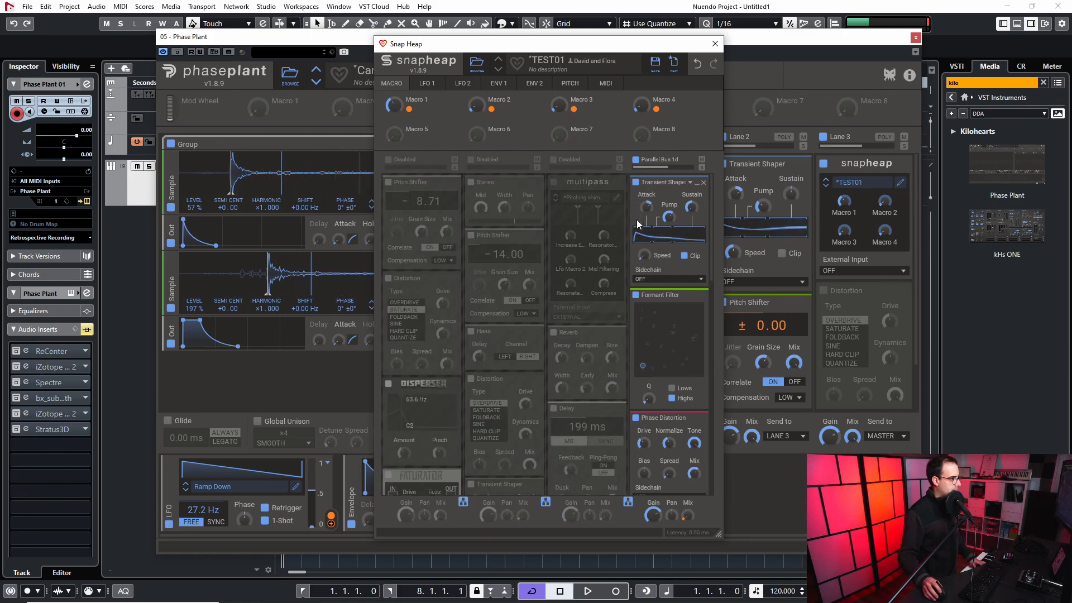
pyautogui.scroll(-4, 664, 335)
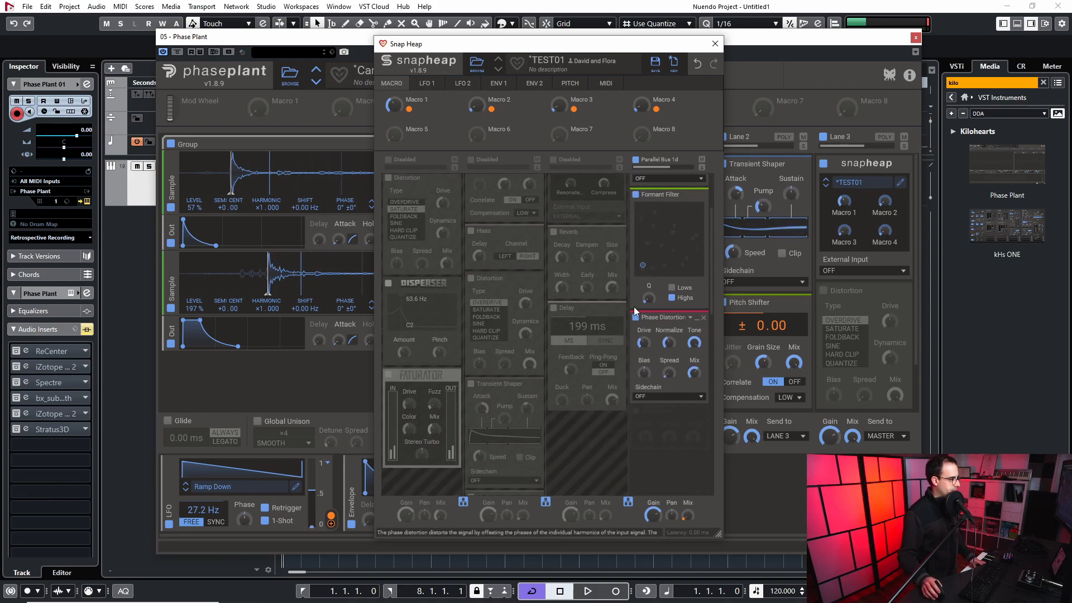
pyautogui.moveTo(708, 254); pyautogui.dragTo(708, 207)
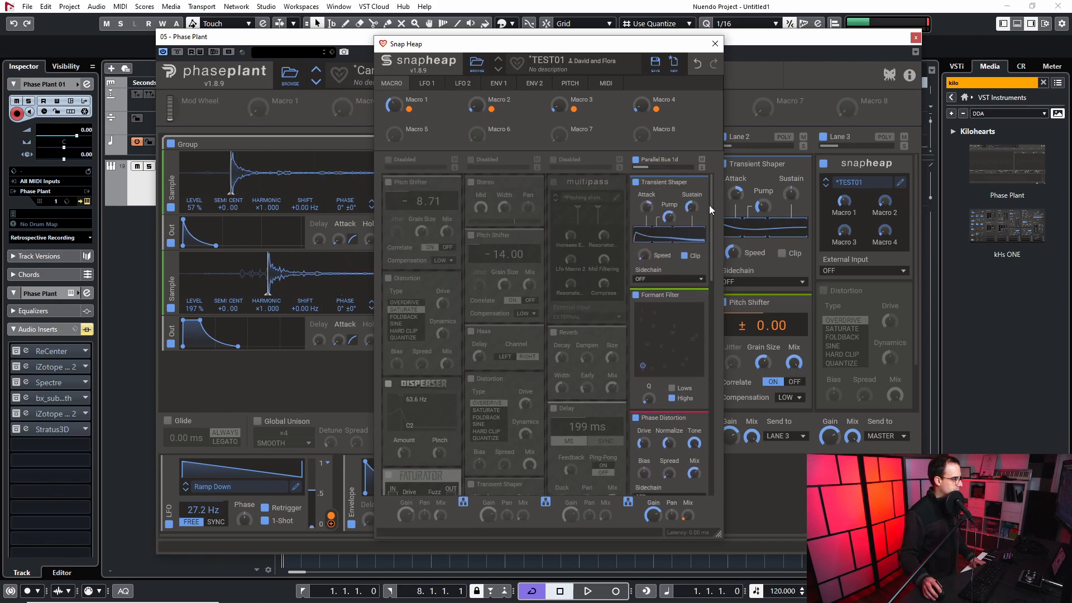
# Re-enable Parallel Buses 1a, 1b and 1c alongside 1d and compare the full sound with Lane 3's Snap Heap off and on
pyautogui.click(553, 160)
pyautogui.click(471, 160)
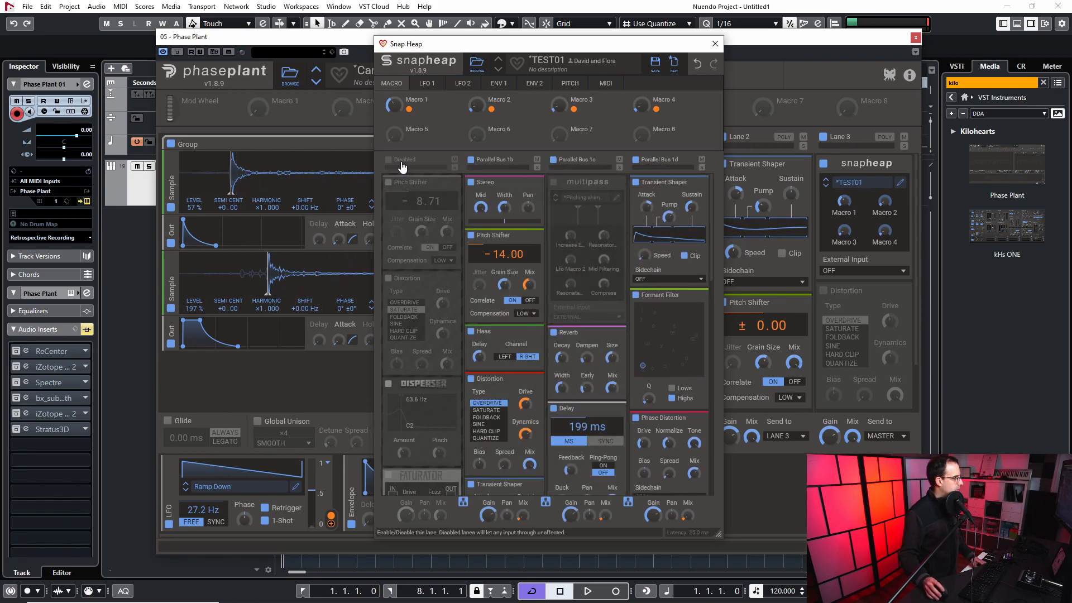
pyautogui.click(388, 160)
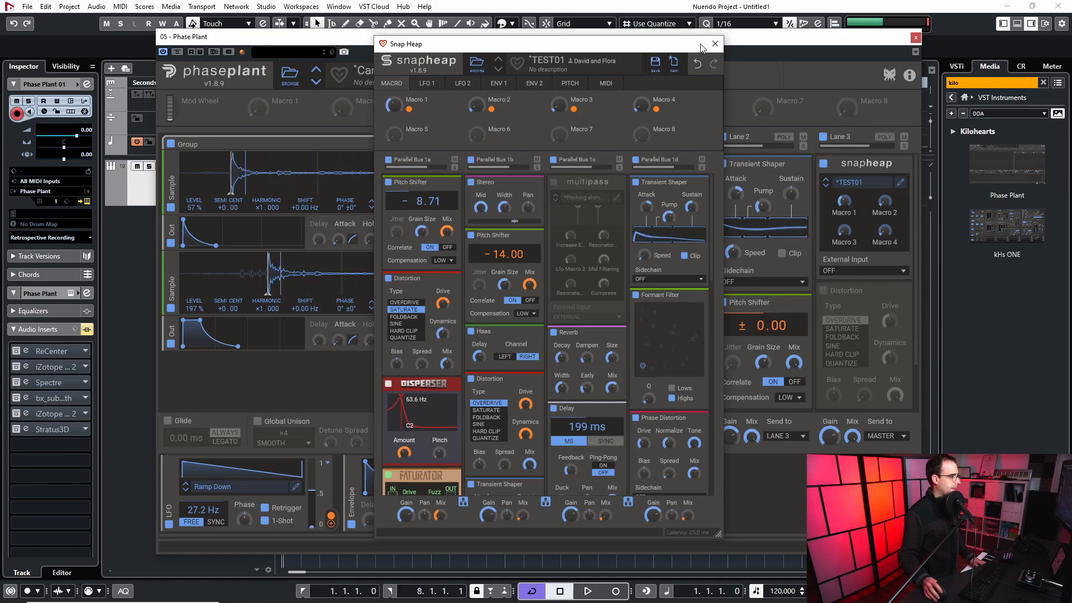
pyautogui.click(825, 164)
pyautogui.click(824, 165)
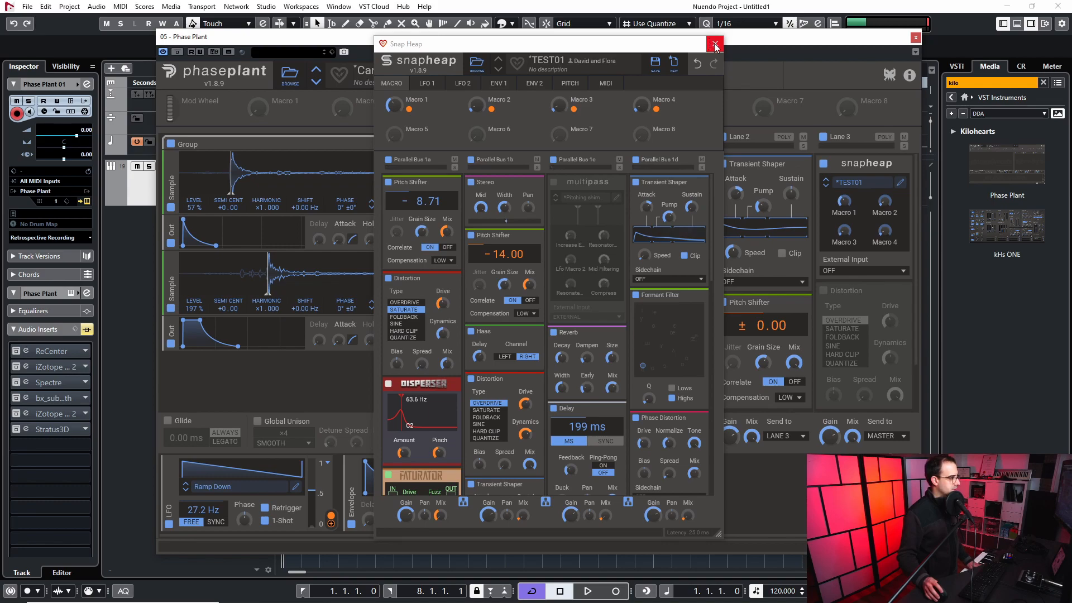
# Move the Snap Heap editor aside to uncover the Phase Plant lanes and close it
pyautogui.moveTo(659, 48); pyautogui.dragTo(571, 37)
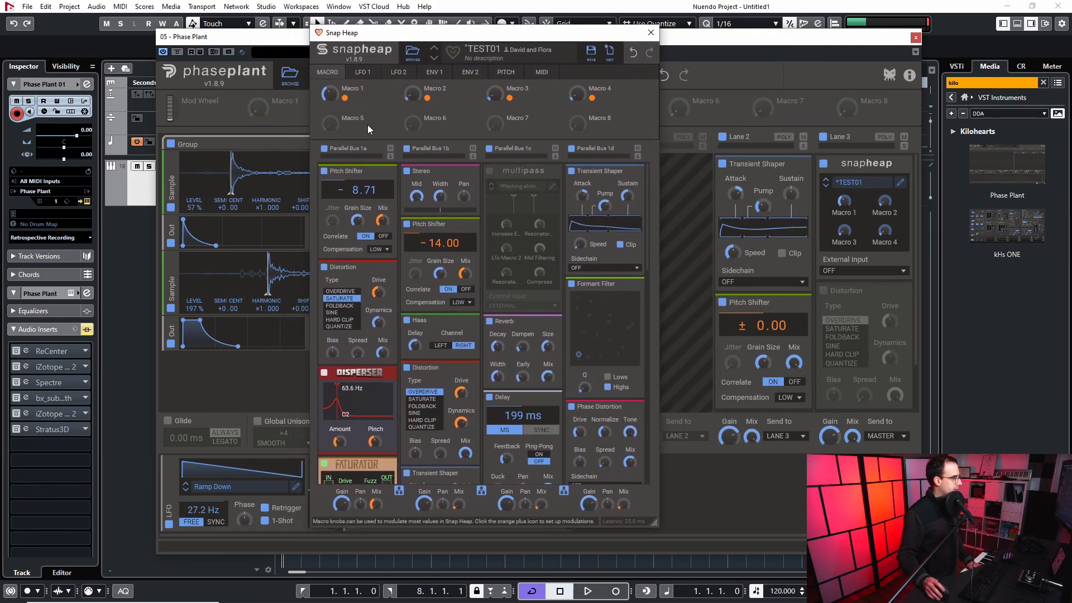
pyautogui.moveTo(491, 38)
pyautogui.mouseDown()
pyautogui.moveTo(503, 43)
pyautogui.moveTo(500, 29)
pyautogui.mouseUp()
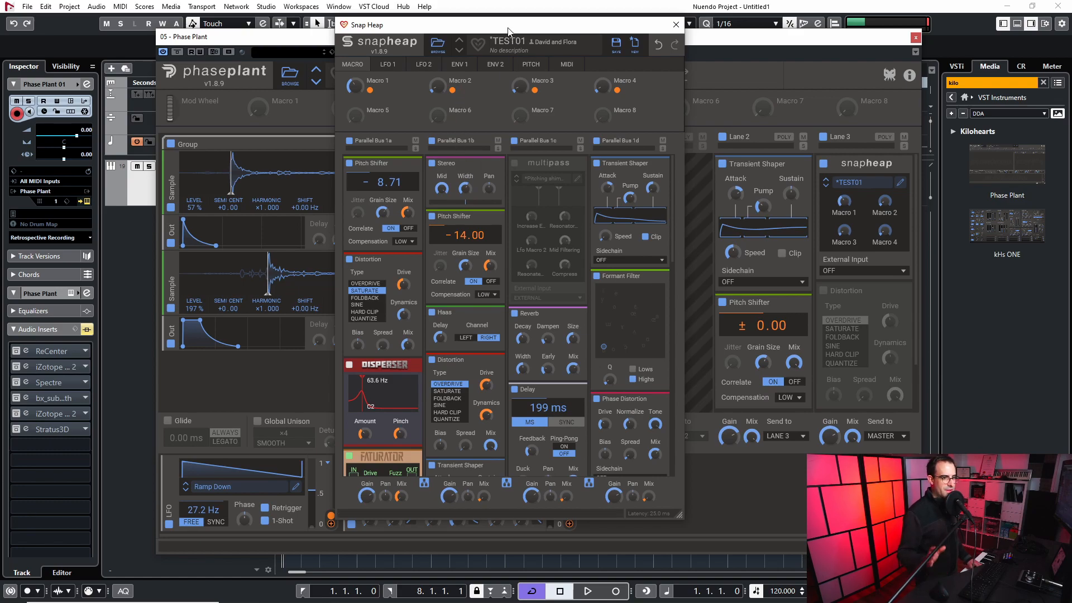
pyautogui.moveTo(509, 26); pyautogui.dragTo(481, 36)
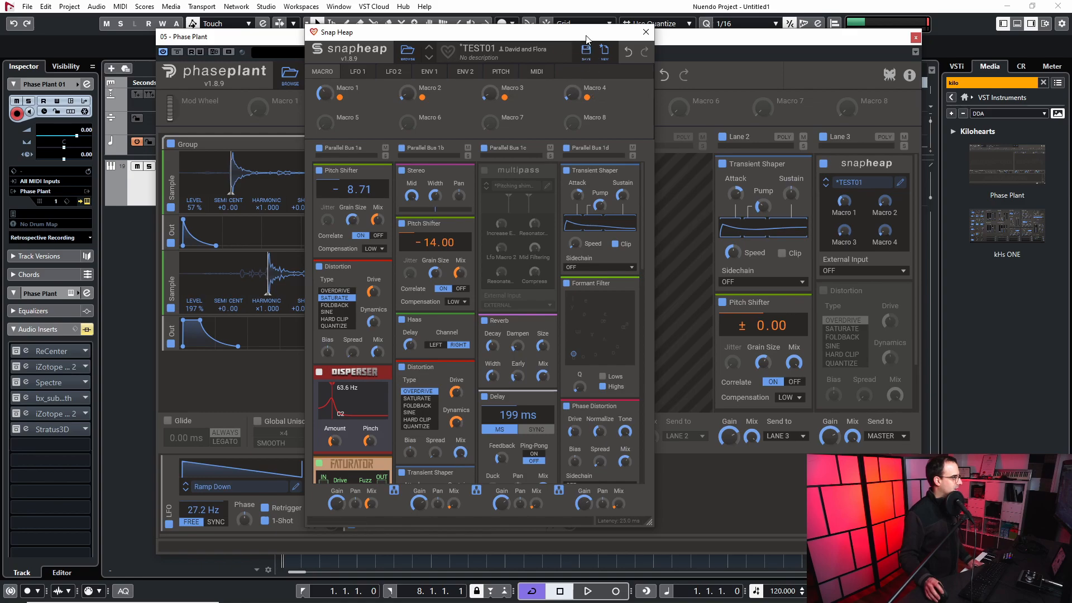
pyautogui.moveTo(492, 37); pyautogui.dragTo(480, 35)
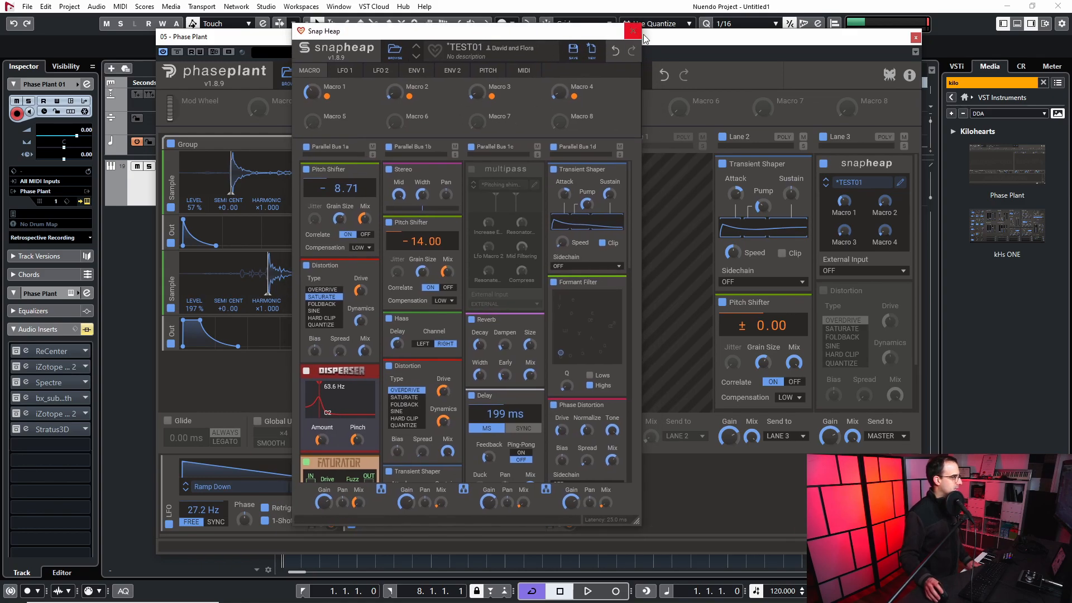
pyautogui.click(633, 32)
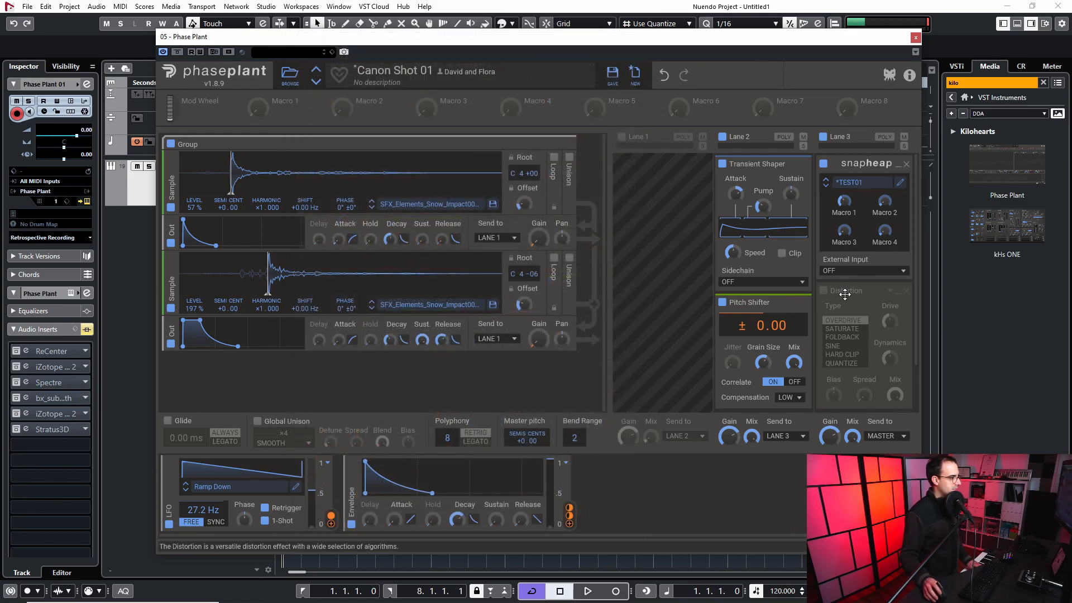
# Enable the Overdrive Distortion in Lane 3 and compare the sound with it on and off, leaving it on
pyautogui.click(825, 291)
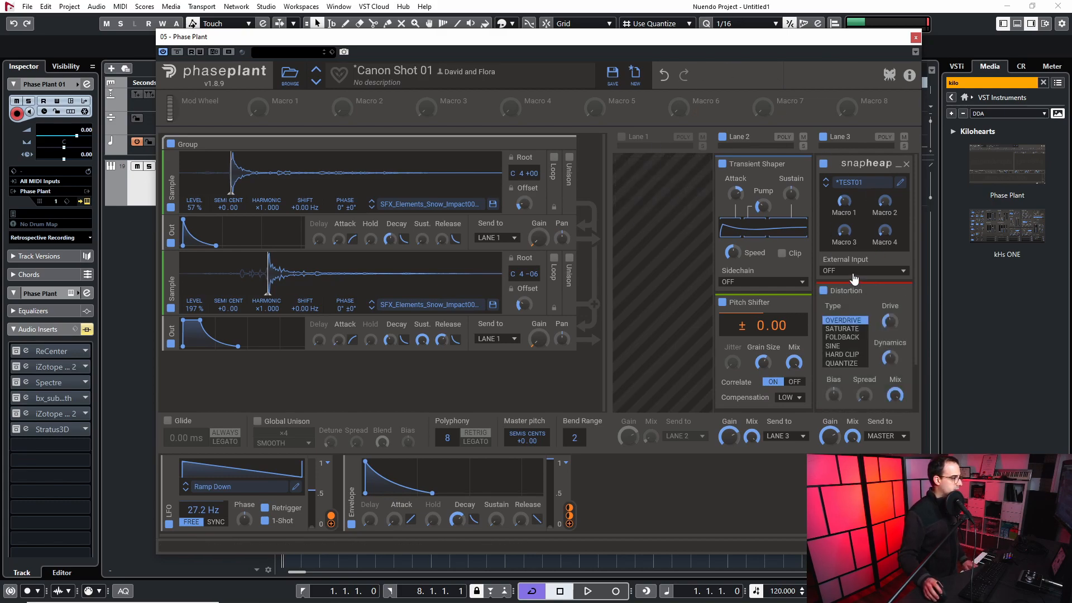
pyautogui.click(824, 291)
pyautogui.click(825, 290)
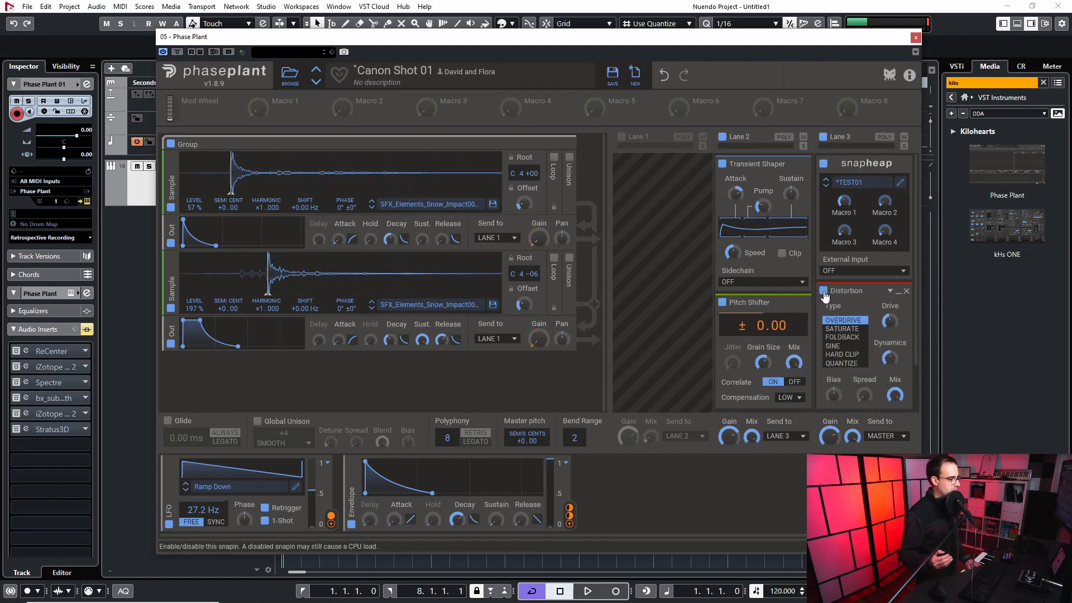
pyautogui.click(825, 291)
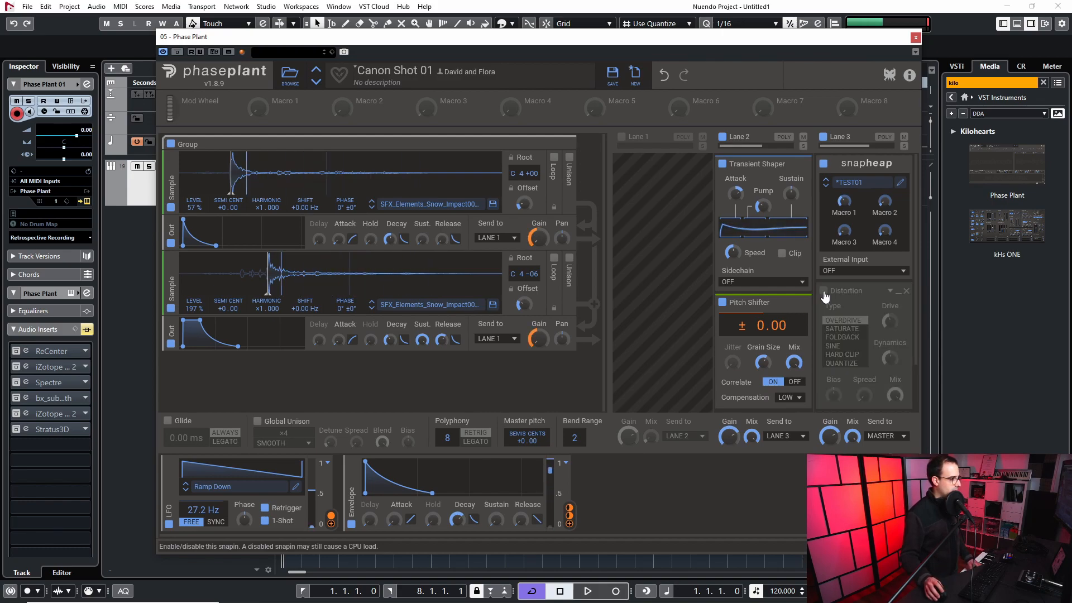
pyautogui.click(825, 291)
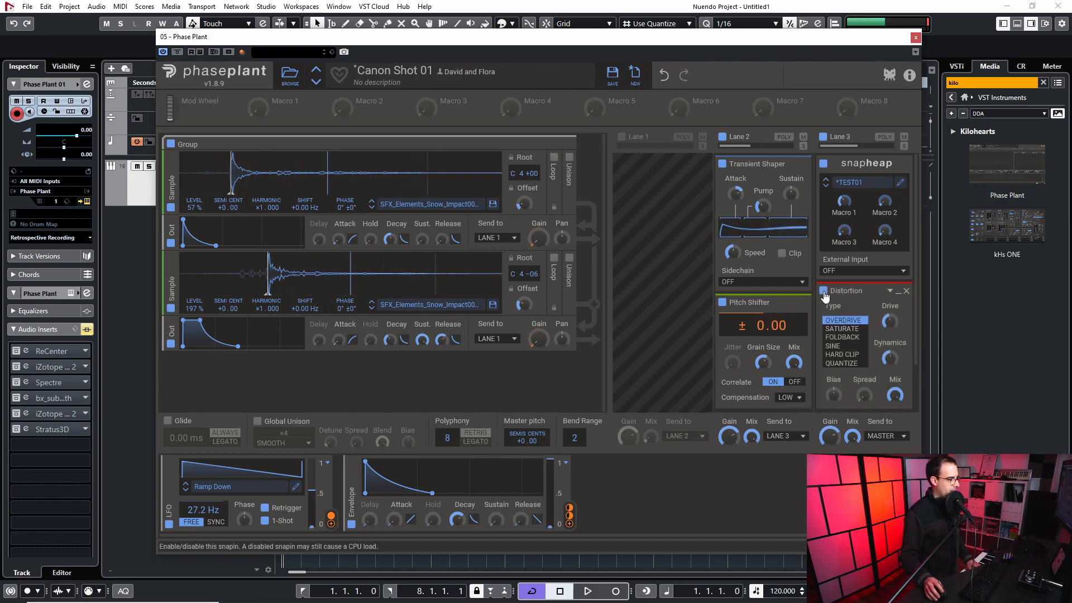
pyautogui.click(825, 292)
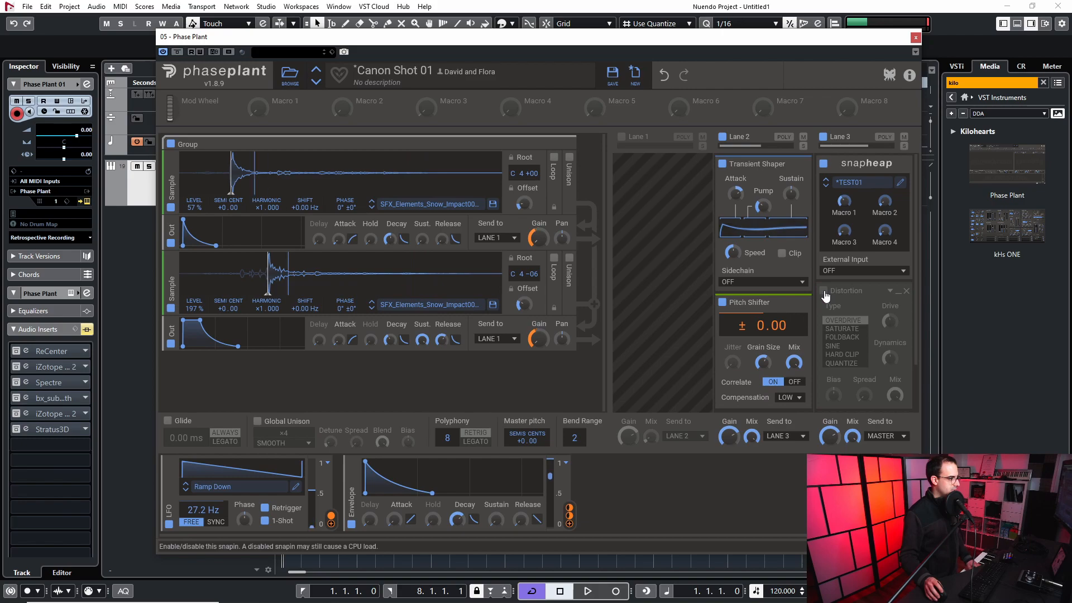
pyautogui.click(825, 291)
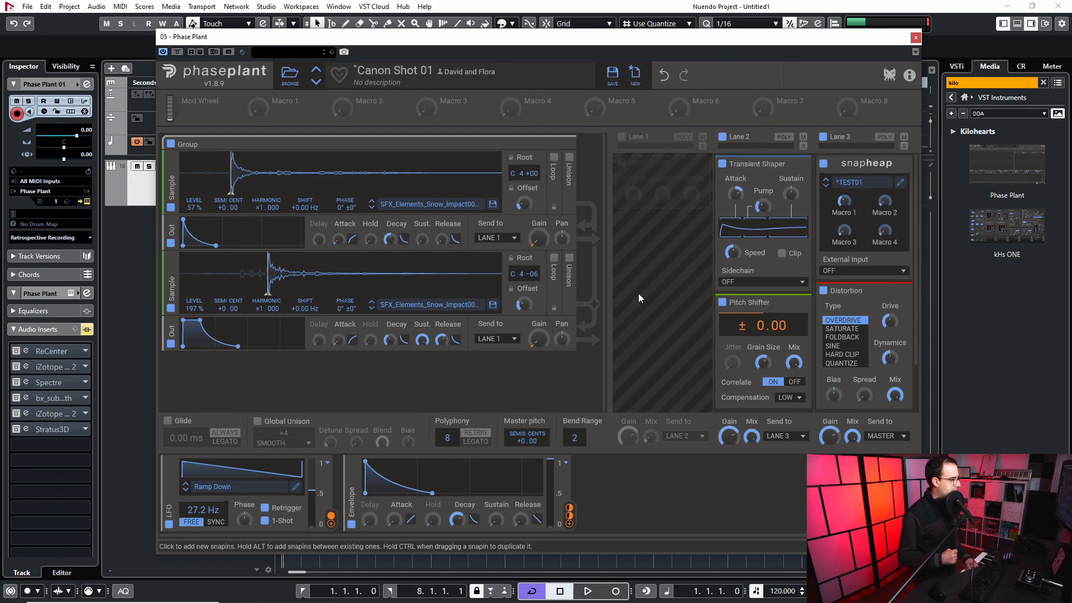
# Close the Phase Plant editor, activate the track's ReCenter insert and compare the sound with it bypassed and active
pyautogui.click(916, 38)
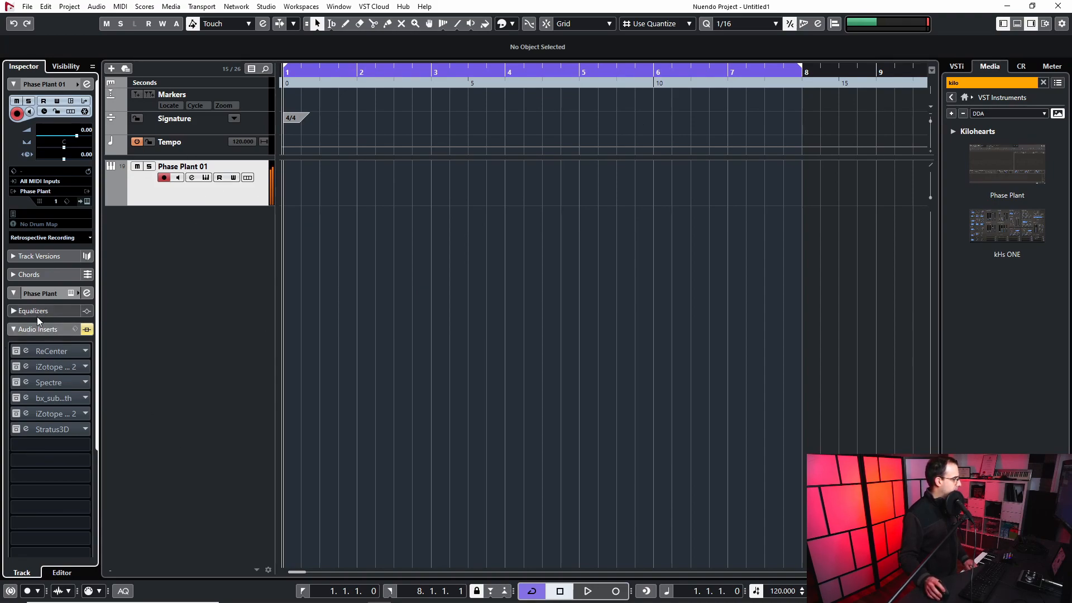
pyautogui.click(45, 352)
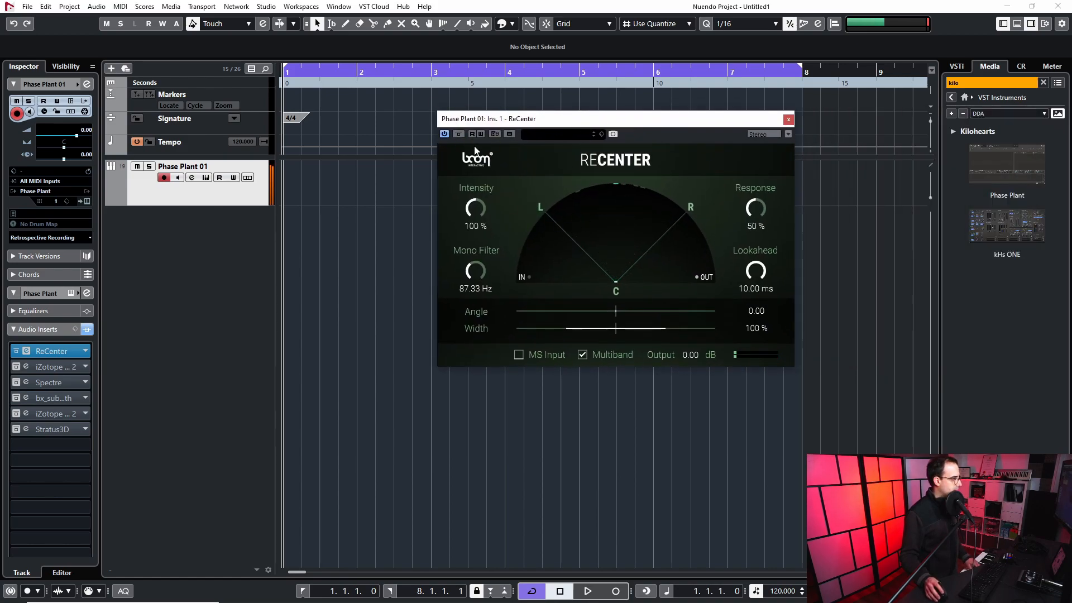
pyautogui.click(458, 134)
pyautogui.click(458, 134)
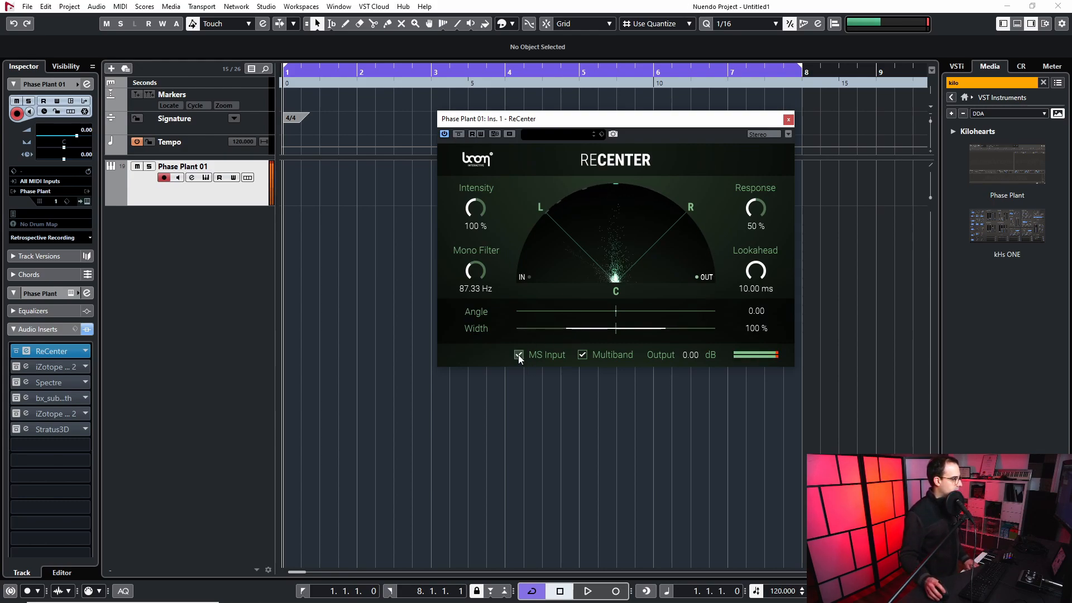
# Activate the first iZotope Trash 2 insert, in slot 2, and compare the sound with it bypassed and active
pyautogui.click(40, 366)
pyautogui.moveTo(481, 146); pyautogui.dragTo(589, 102)
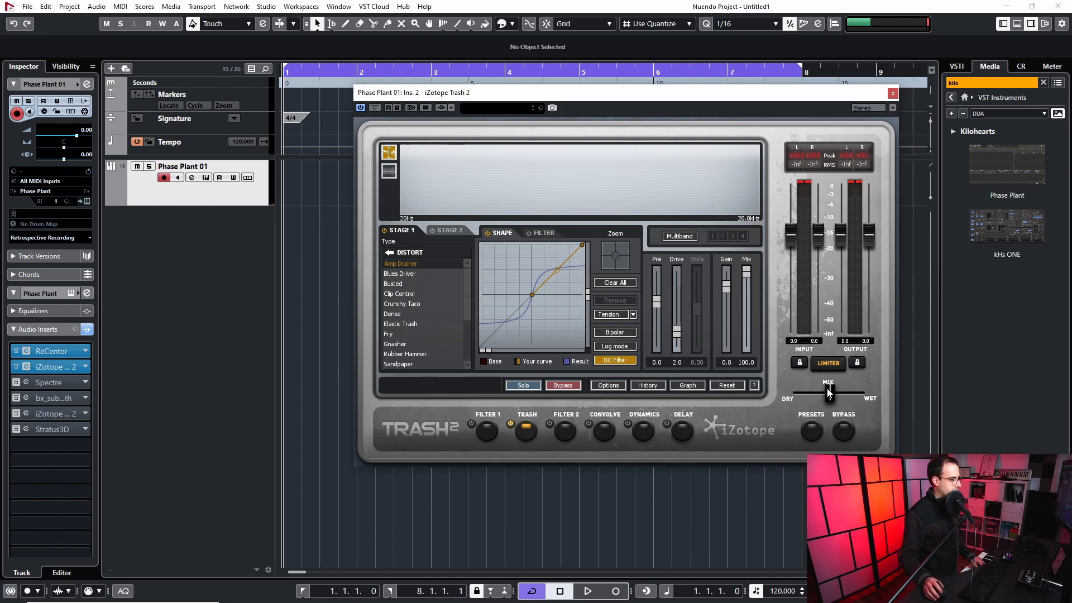
pyautogui.click(375, 107)
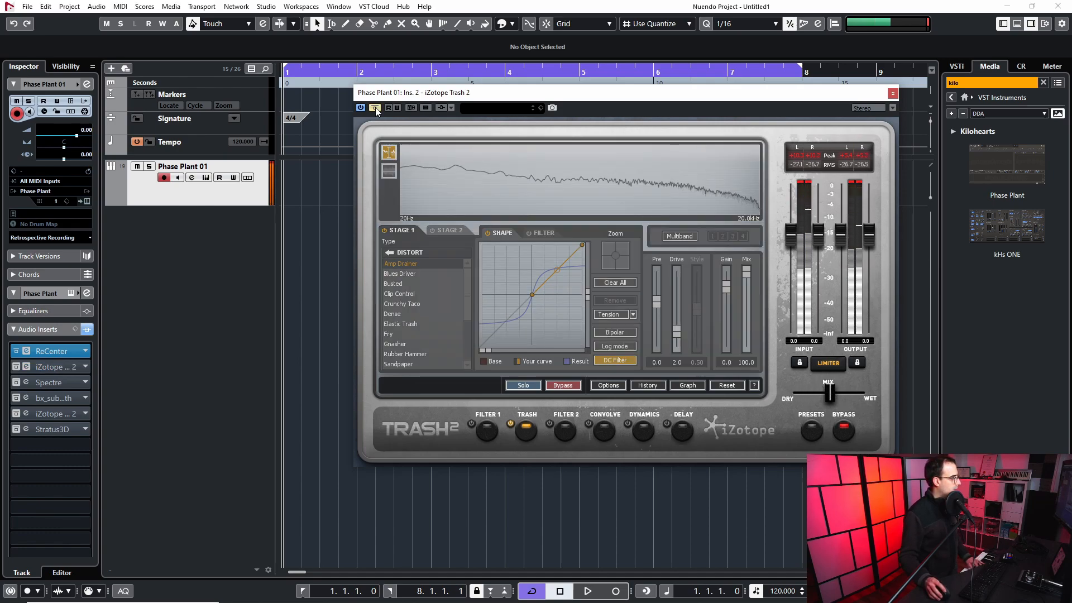
pyautogui.click(375, 108)
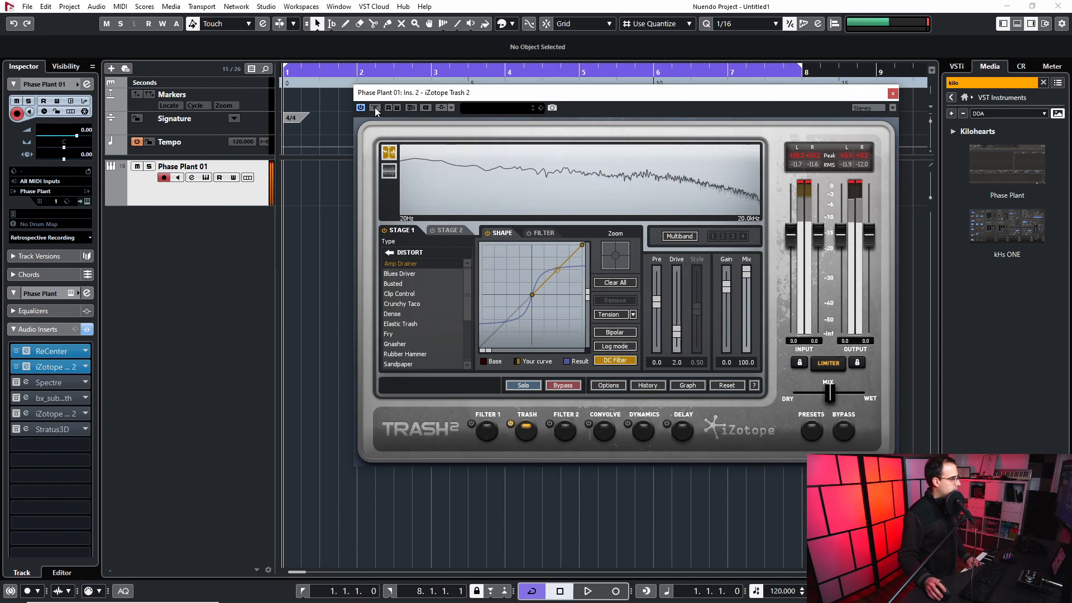
pyautogui.click(375, 108)
pyautogui.click(375, 108)
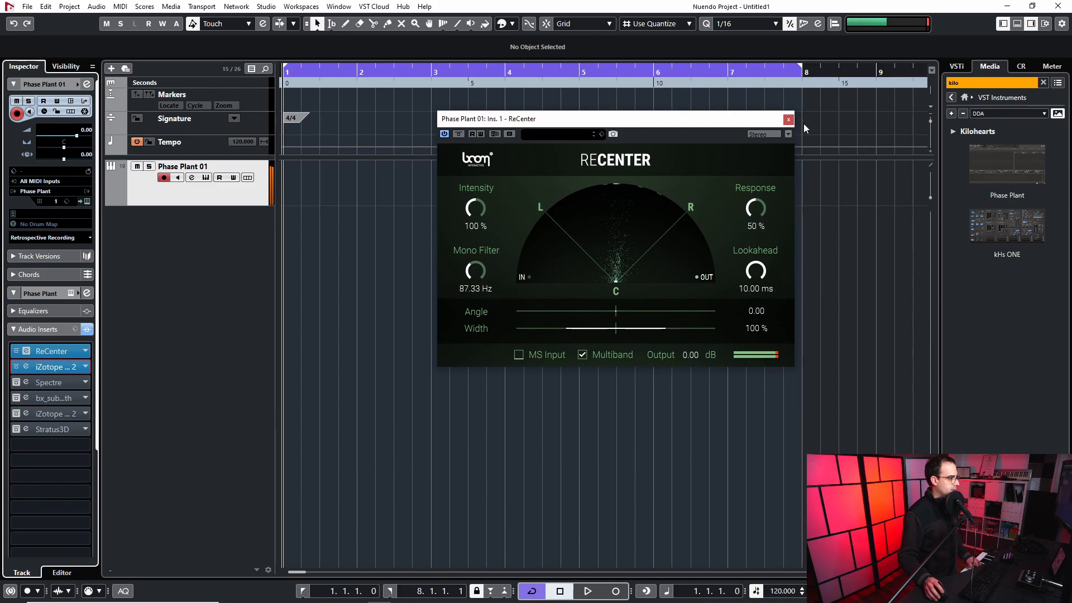
# Close ReCenter, activate the bx_subsynth insert and compare the sound with it bypassed and active
pyautogui.click(788, 119)
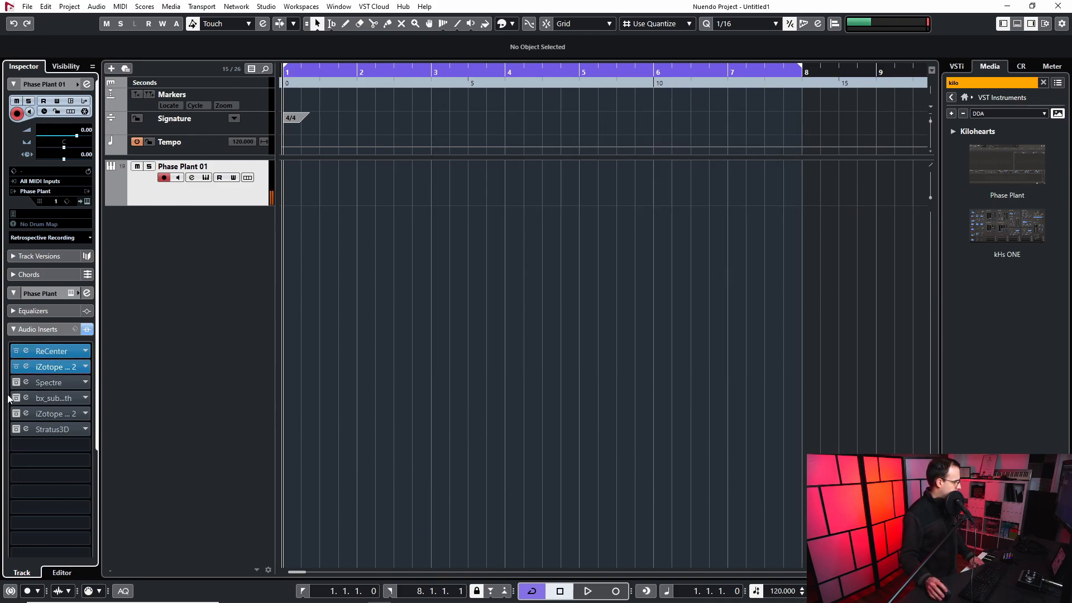
pyautogui.click(22, 398)
pyautogui.click(25, 398)
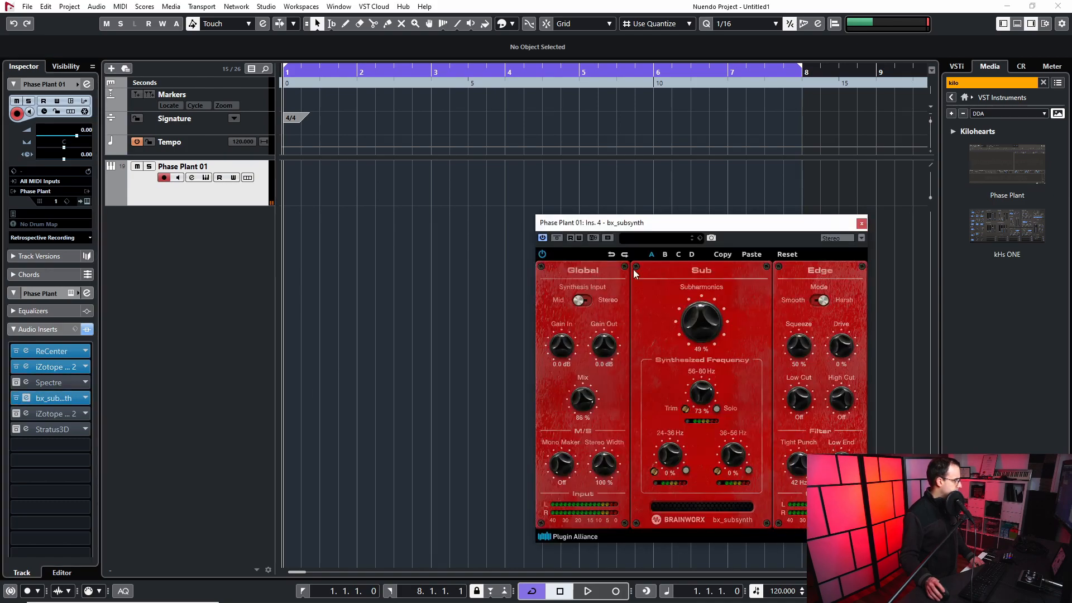
pyautogui.moveTo(703, 223); pyautogui.dragTo(614, 135)
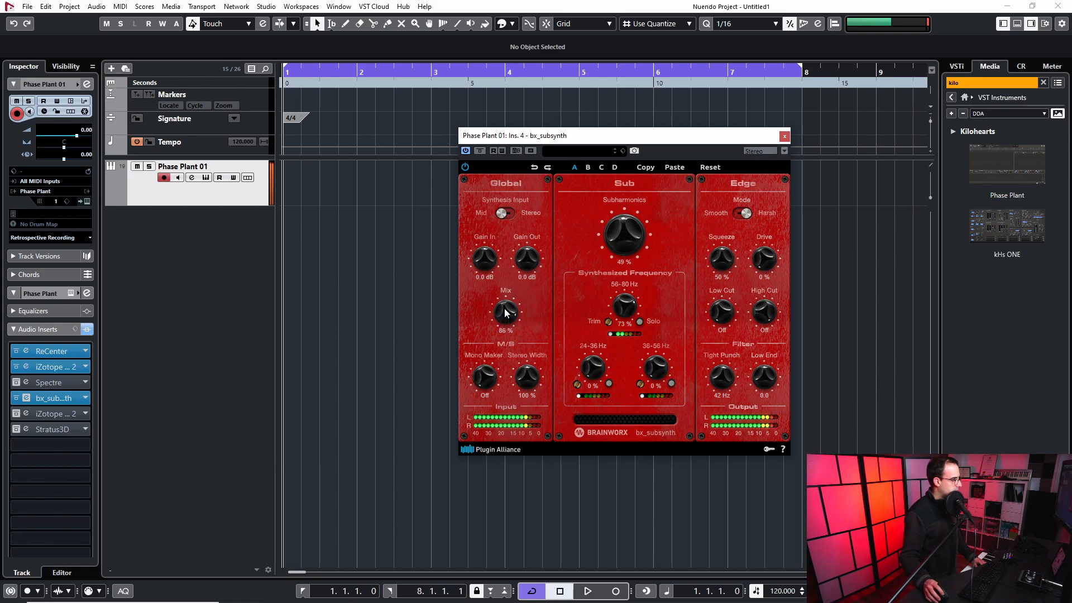
pyautogui.click(479, 152)
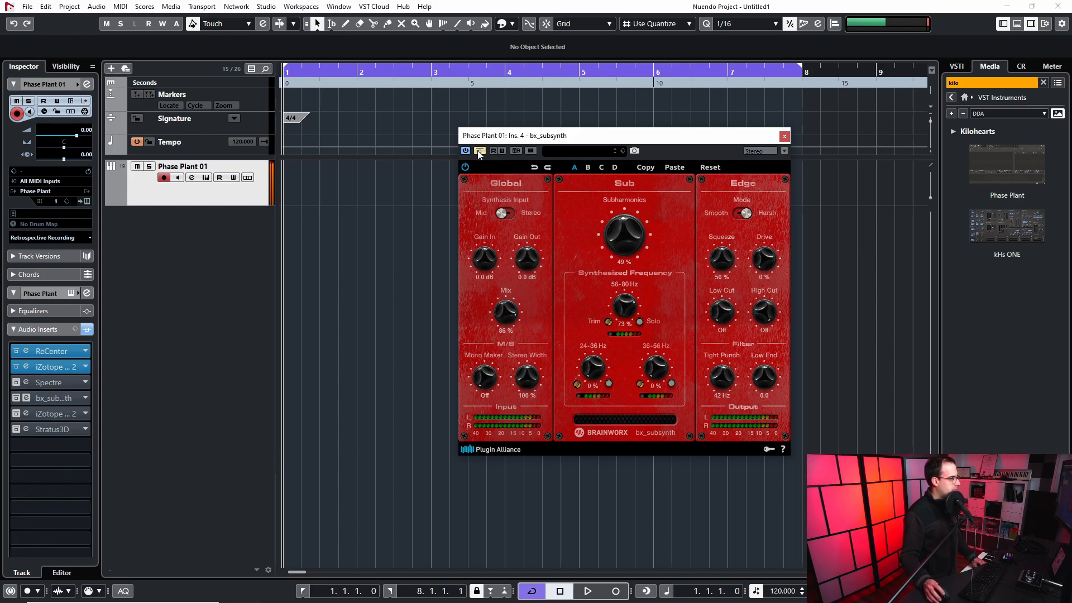
pyautogui.click(479, 152)
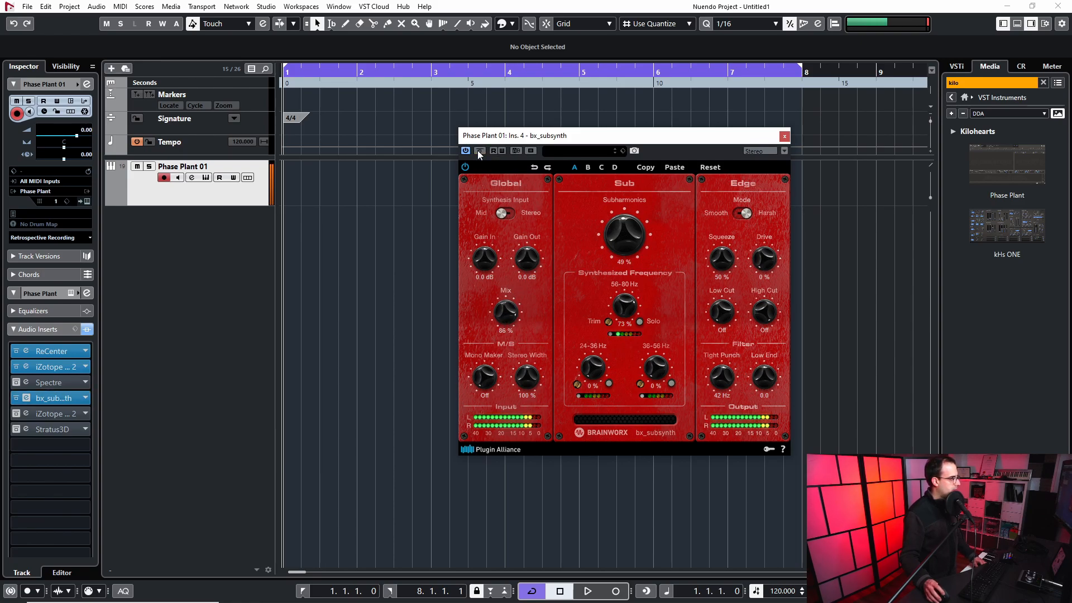
# Close bx_subsynth, activate the second iZotope Trash 2 insert in slot 5, and compare the sound with it active and bypassed
pyautogui.click(784, 137)
pyautogui.click(15, 413)
pyautogui.click(27, 414)
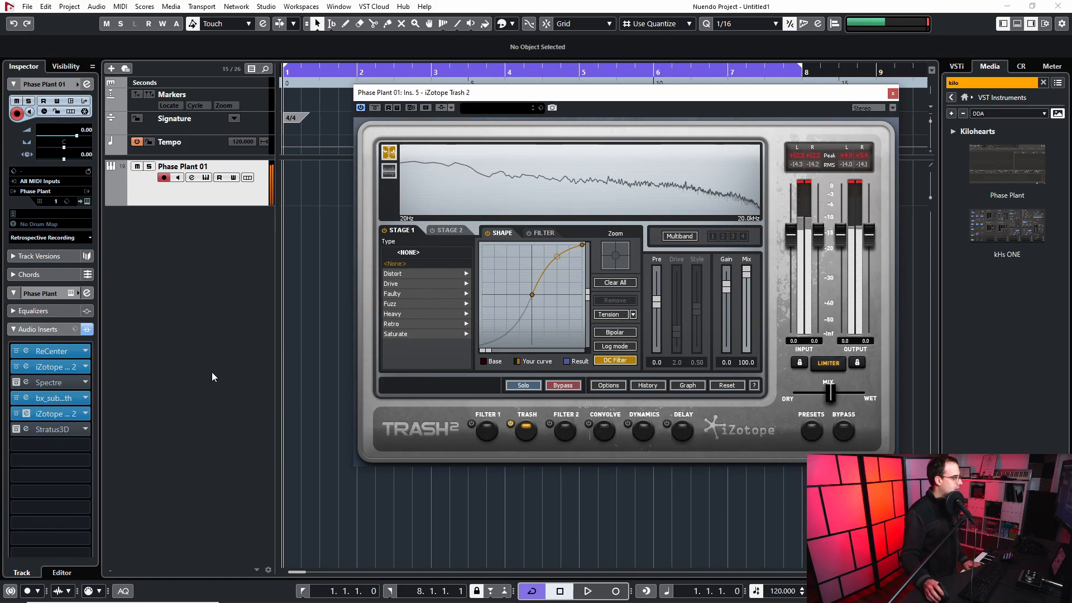
pyautogui.click(376, 109)
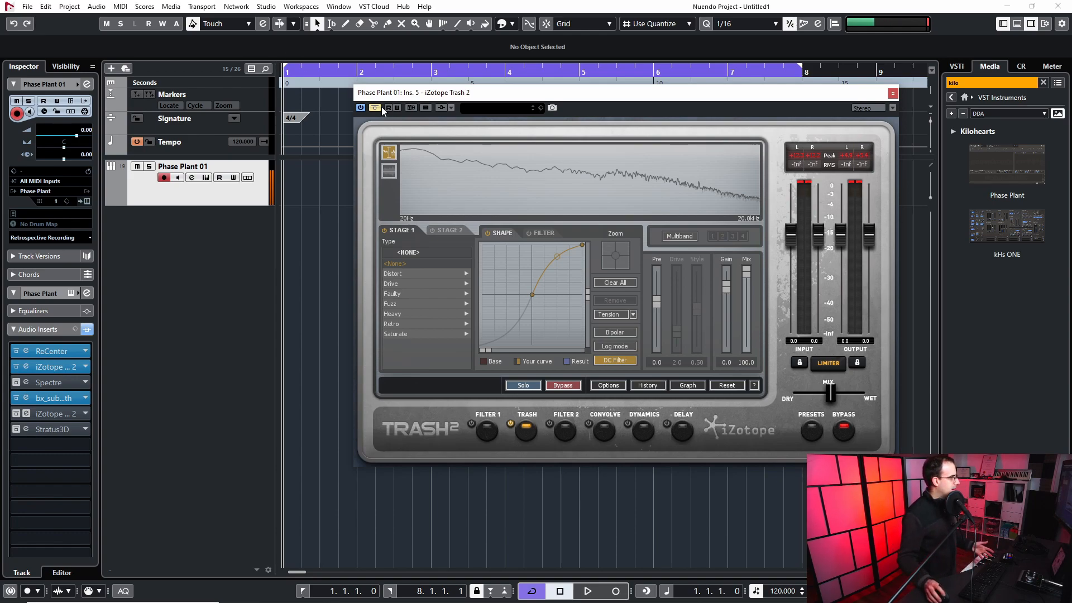
# Bypass the bx_subsynth insert and audition the Stratus3D reverb insert, leaving it active with its editor open
pyautogui.click(16, 398)
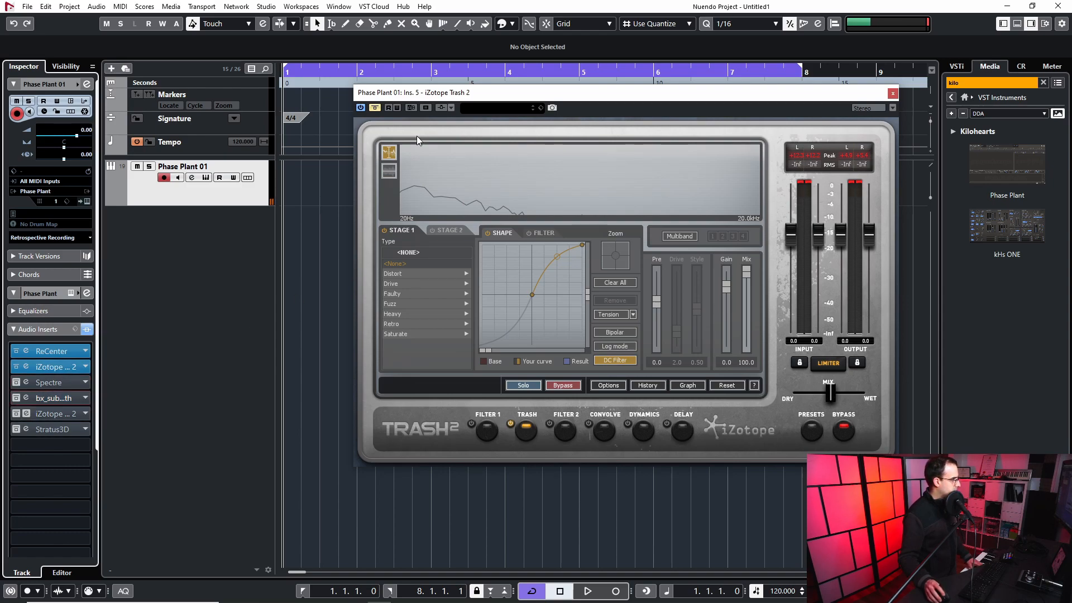
pyautogui.click(17, 430)
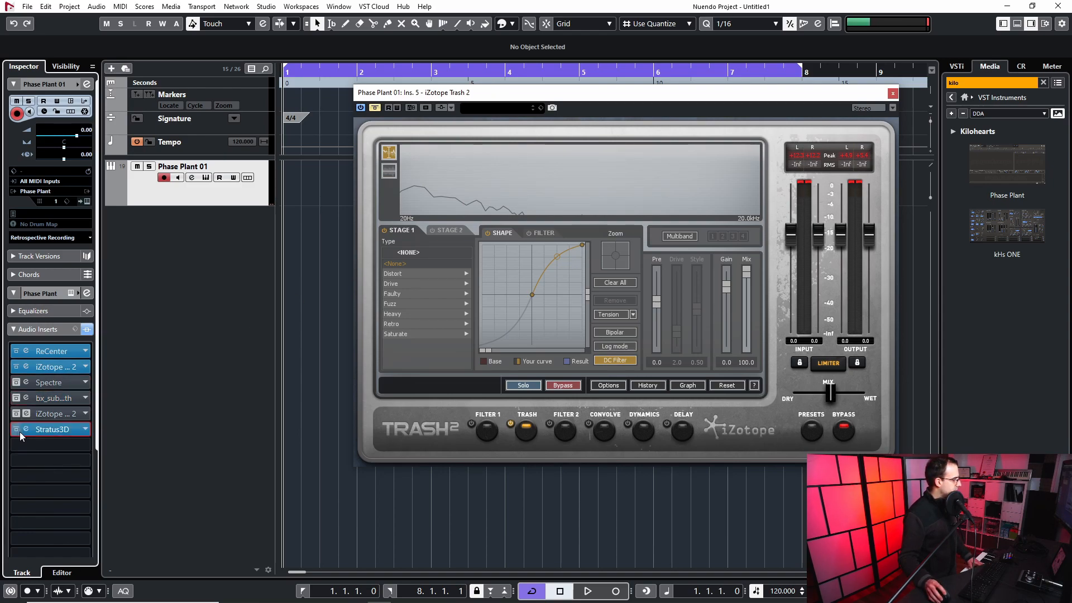
pyautogui.click(25, 430)
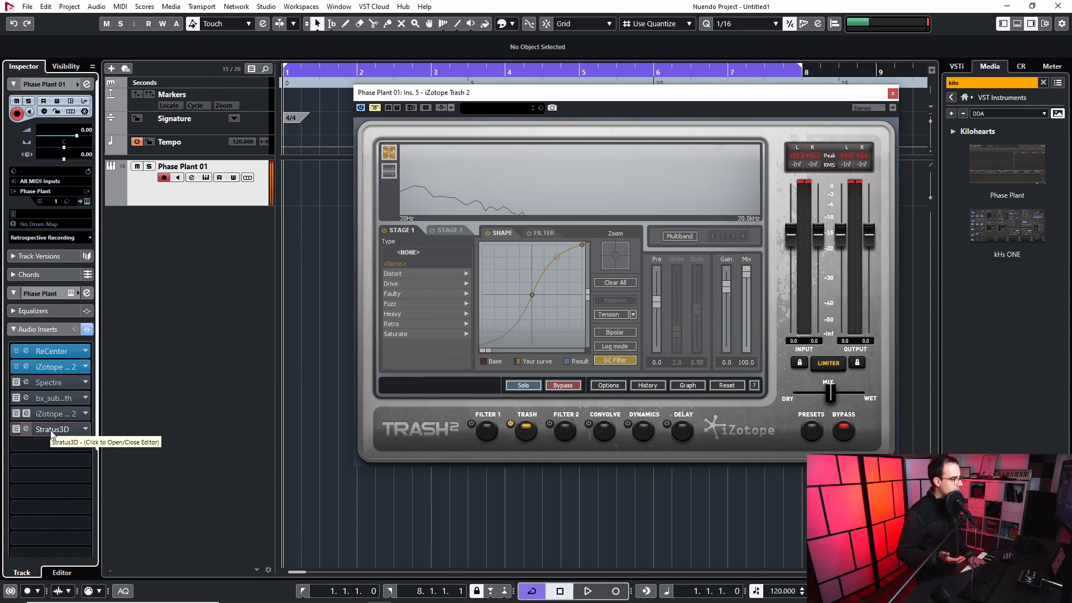
pyautogui.click(16, 431)
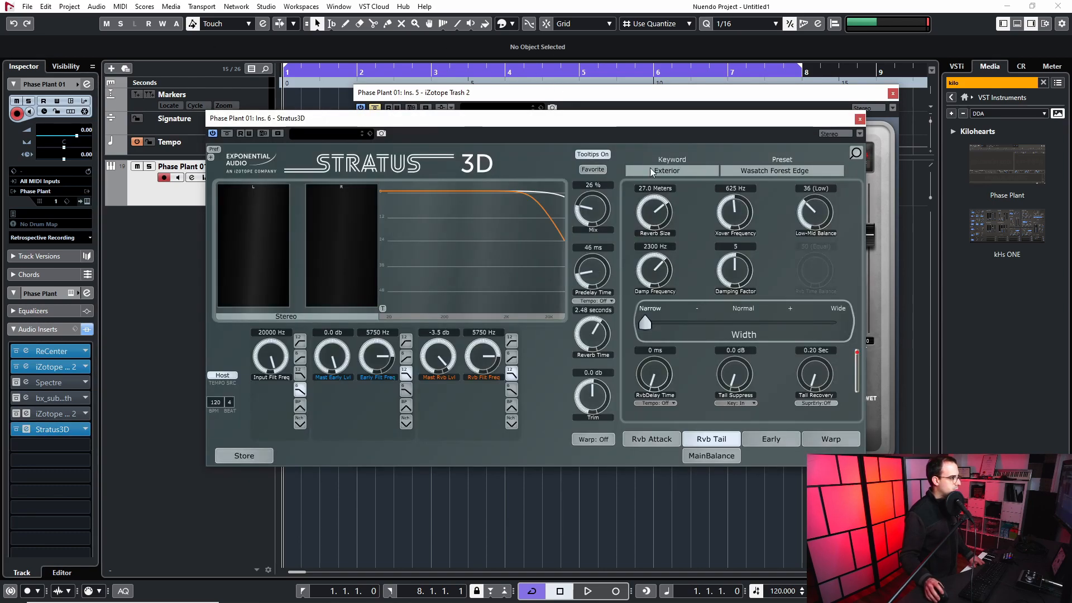
# Compare the sound with Stratus3D bypassed and active, and close its editor
pyautogui.moveTo(548, 118); pyautogui.dragTo(546, 98)
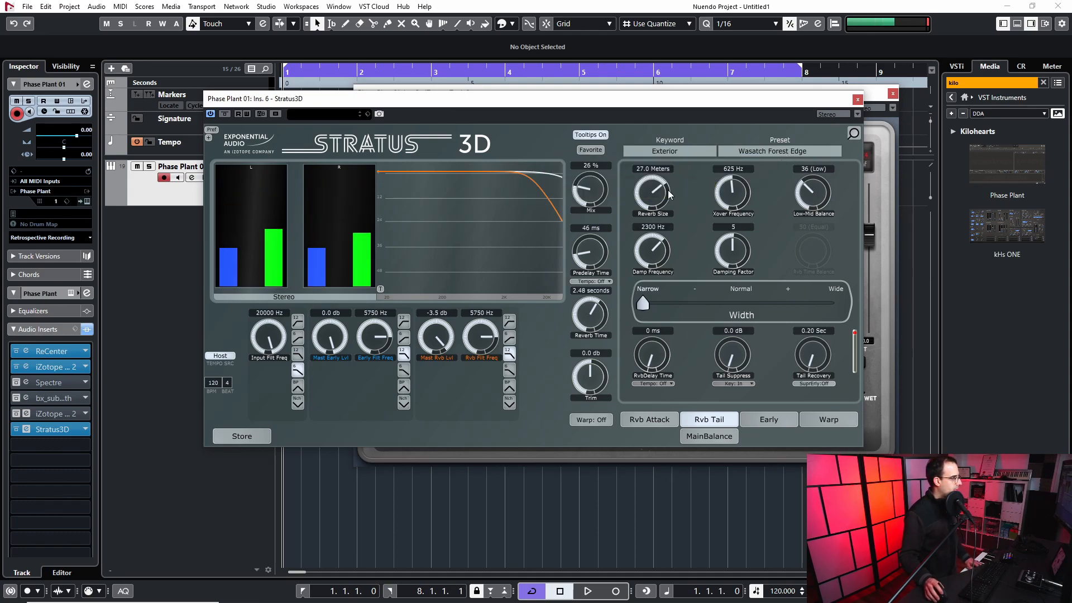
pyautogui.click(225, 114)
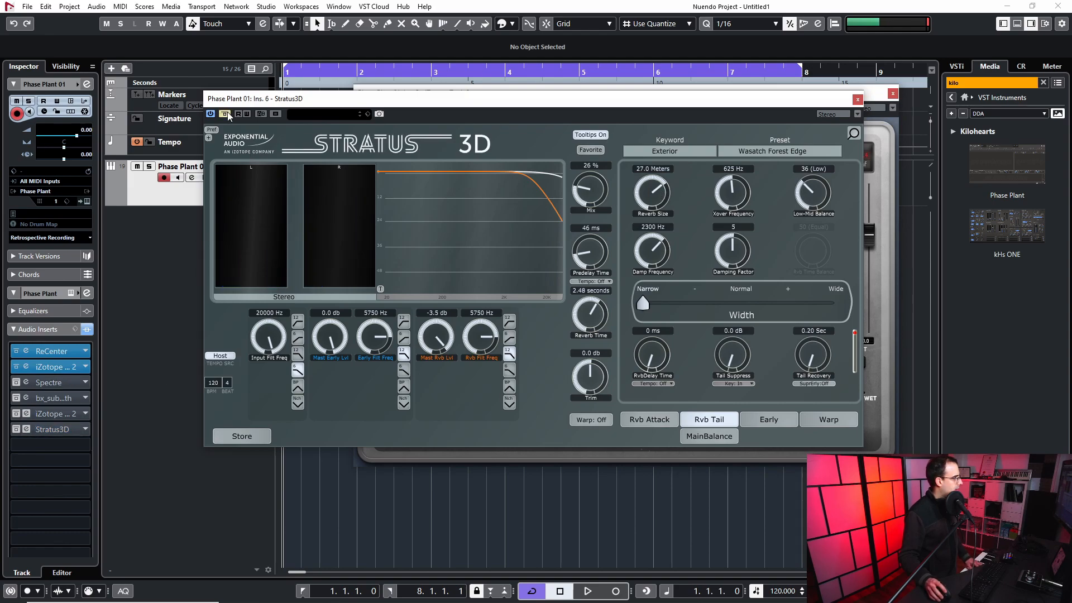
pyautogui.click(226, 114)
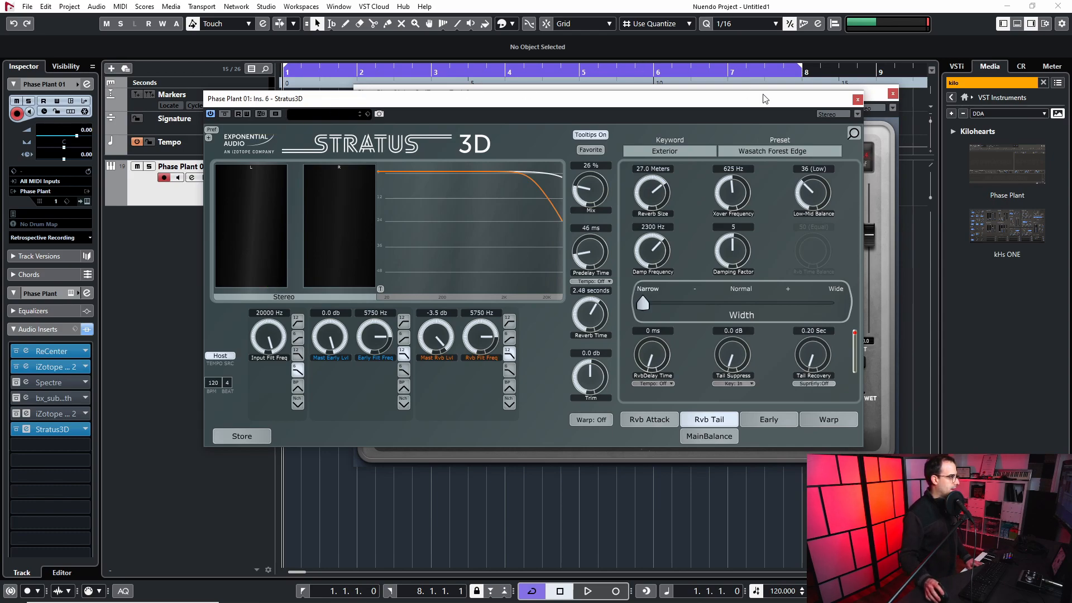
pyautogui.click(858, 101)
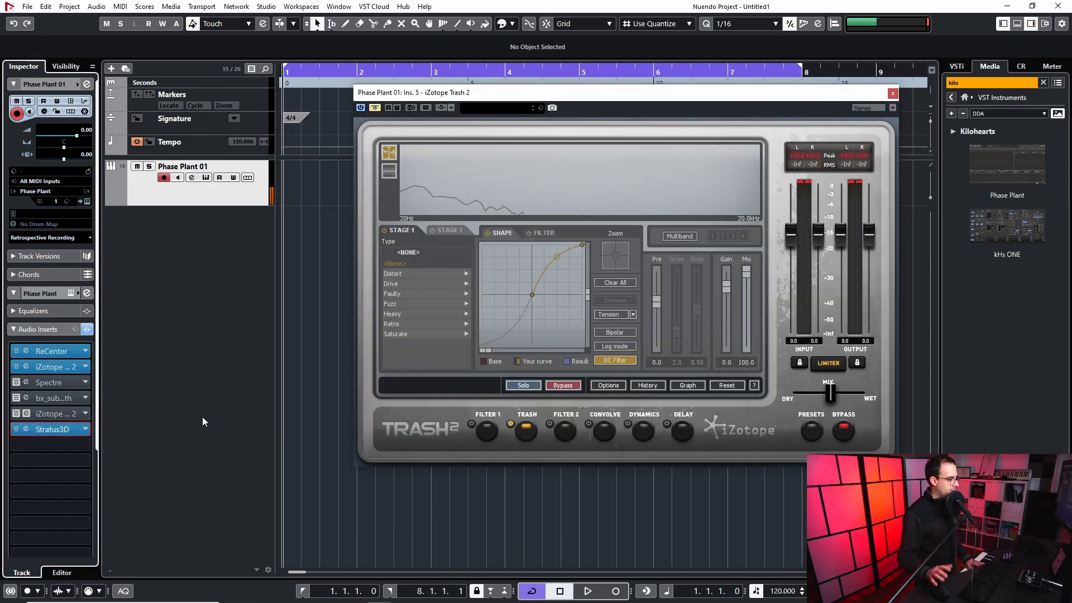
# Reactivate bx_subsynth and the slot 5 Trash 2 insert, comparing the sound with Trash 2 bypassed and active, and leave it on
pyautogui.click(16, 398)
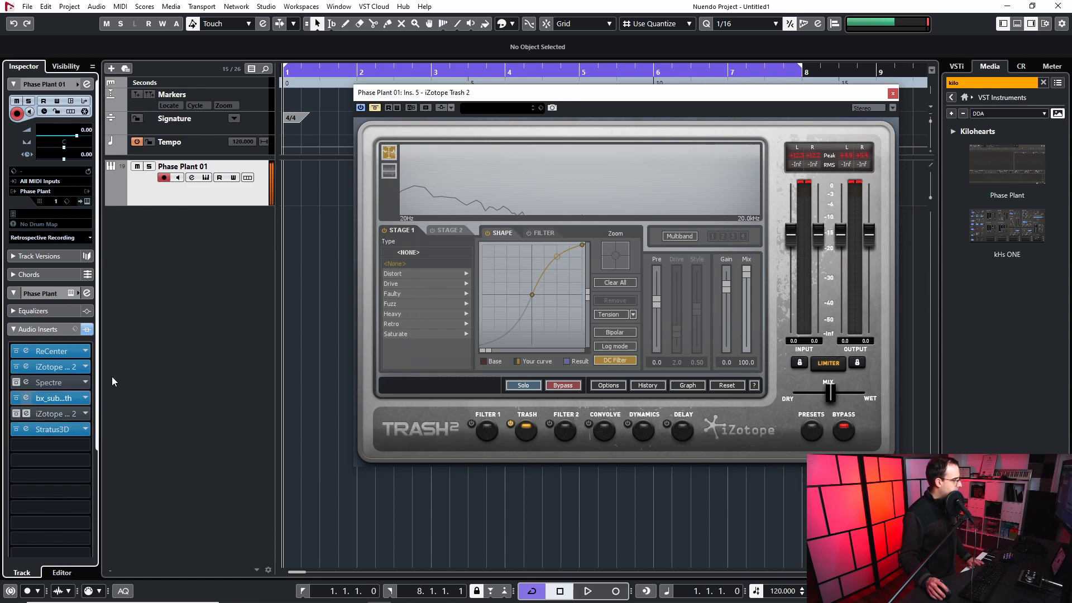
pyautogui.moveTo(409, 99); pyautogui.dragTo(385, 129)
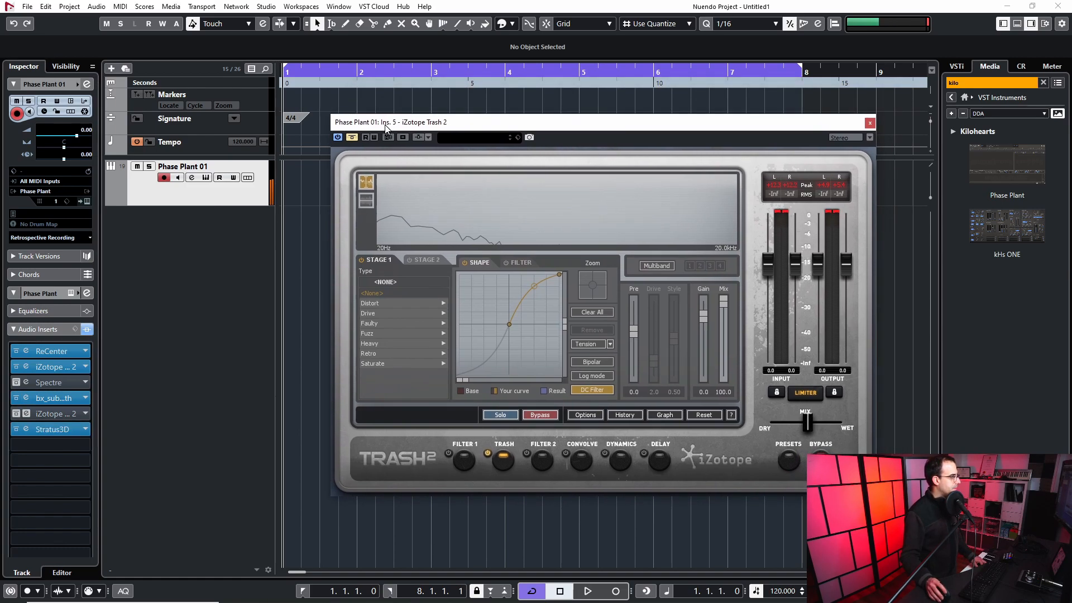
pyautogui.click(338, 137)
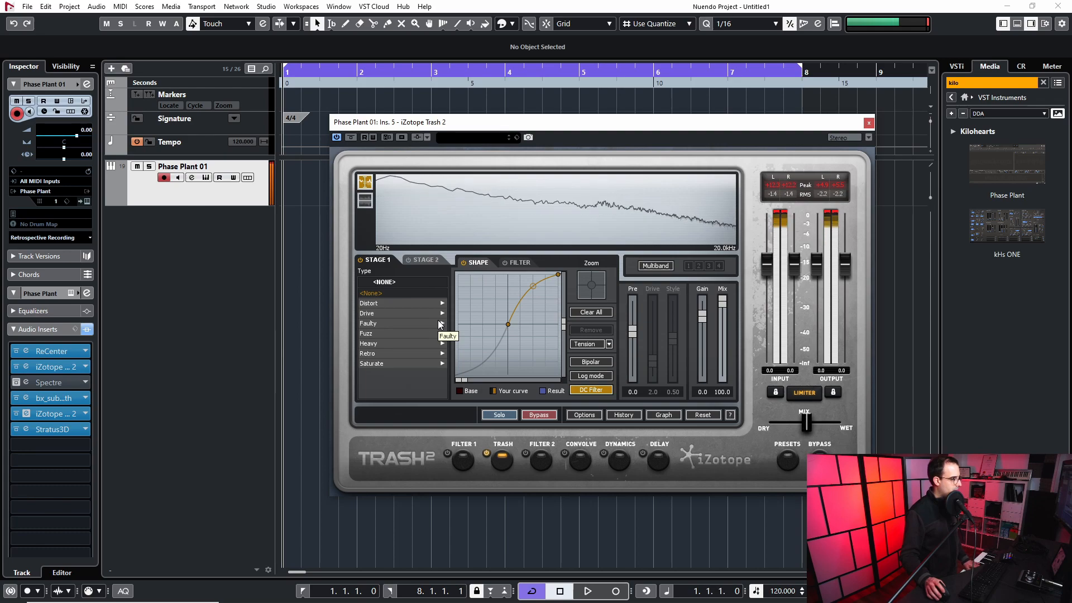
pyautogui.click(351, 138)
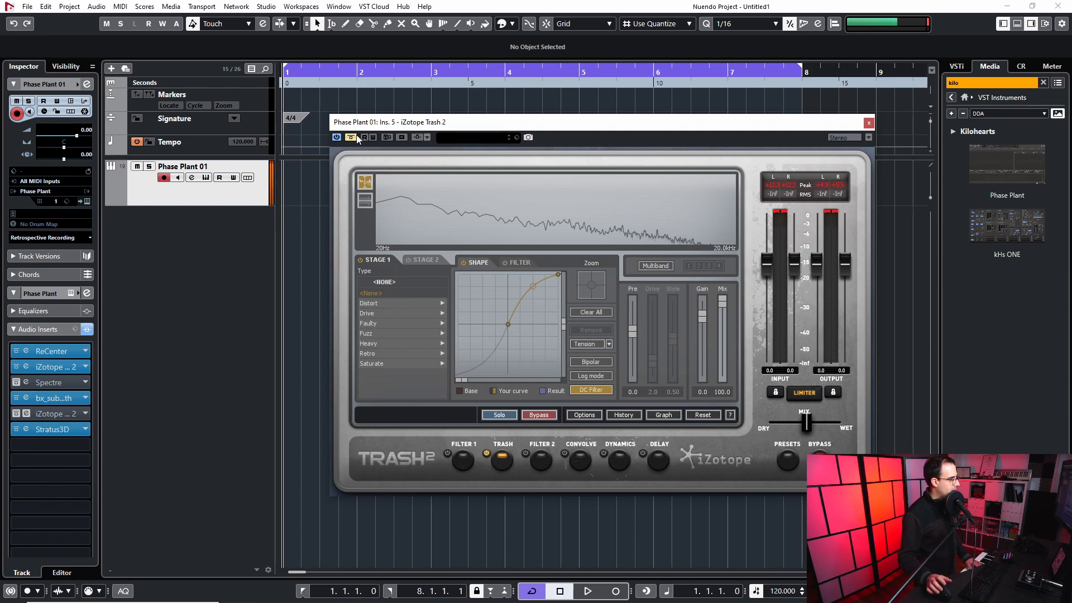
pyautogui.click(351, 138)
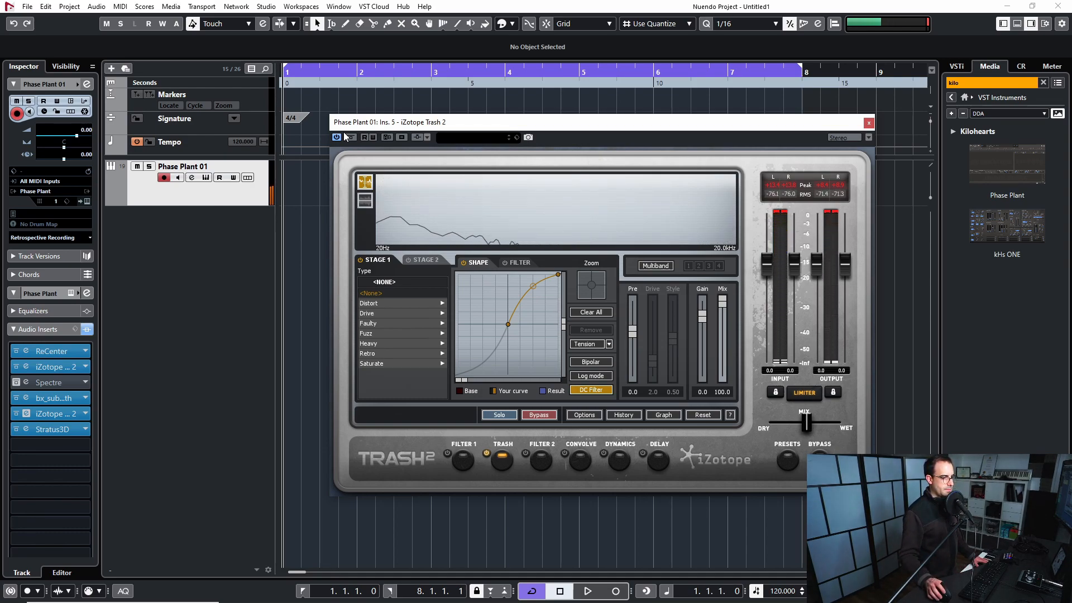
# Open the Phase Plant editor, bypass the Stratus3D insert, review the Snap Heap in Lane 3, and close the editors
pyautogui.click(84, 201)
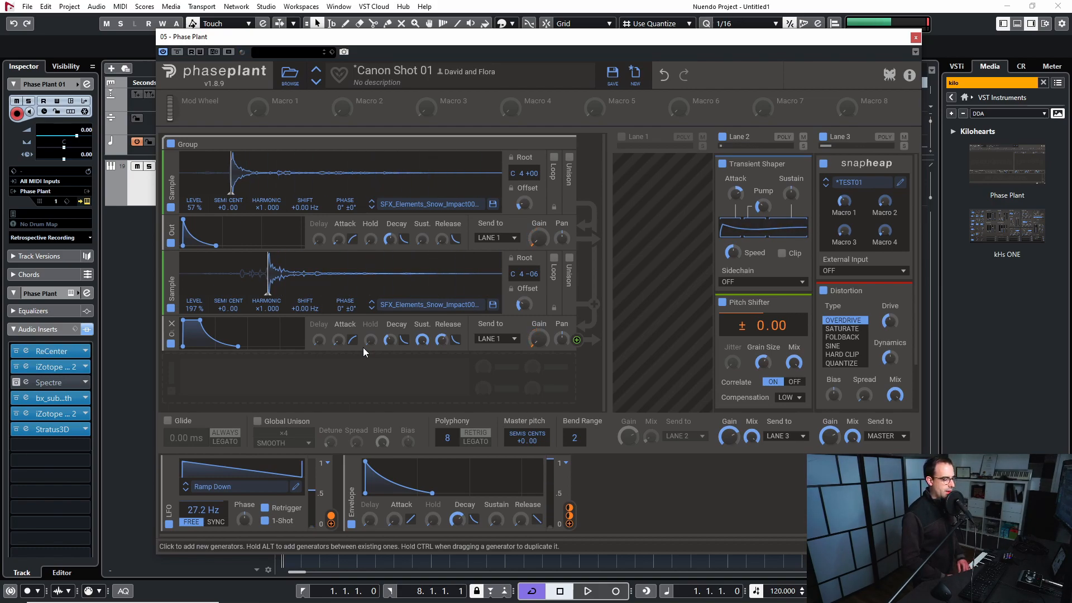
pyautogui.click(16, 430)
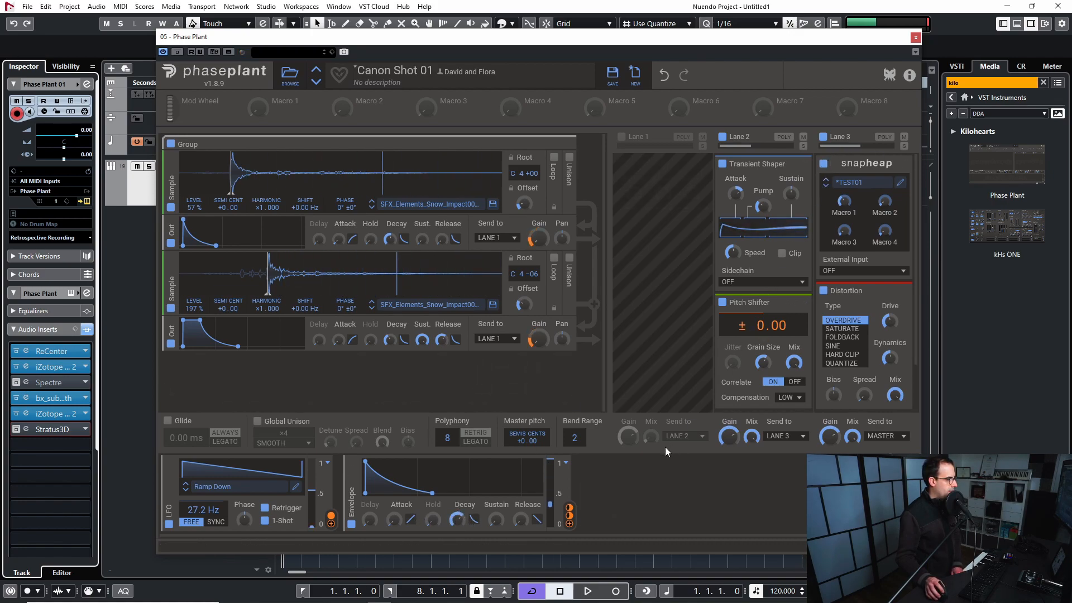
pyautogui.click(901, 184)
pyautogui.click(704, 55)
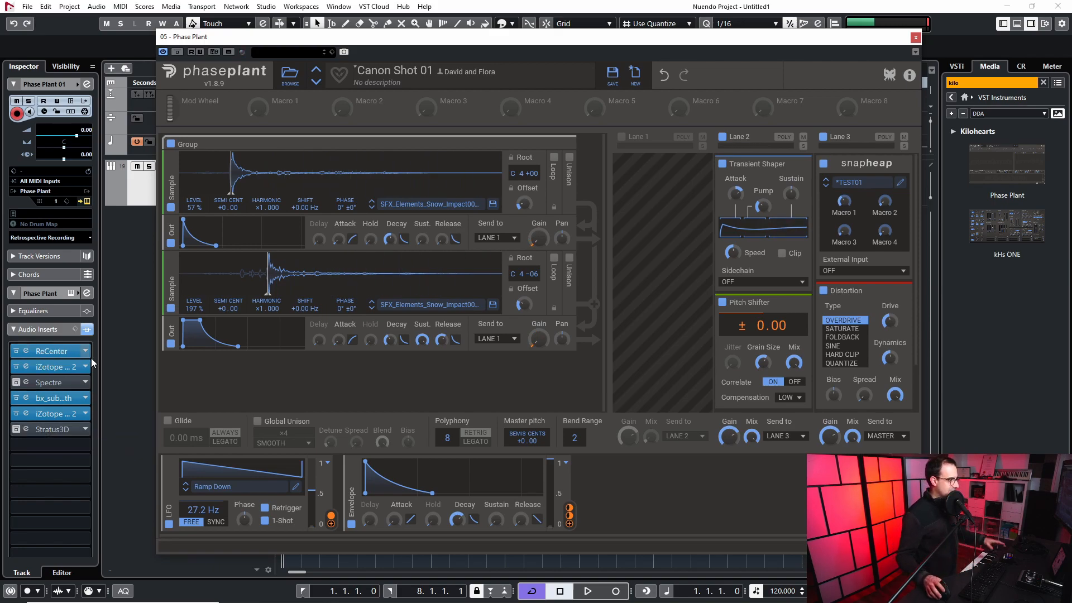
pyautogui.click(916, 37)
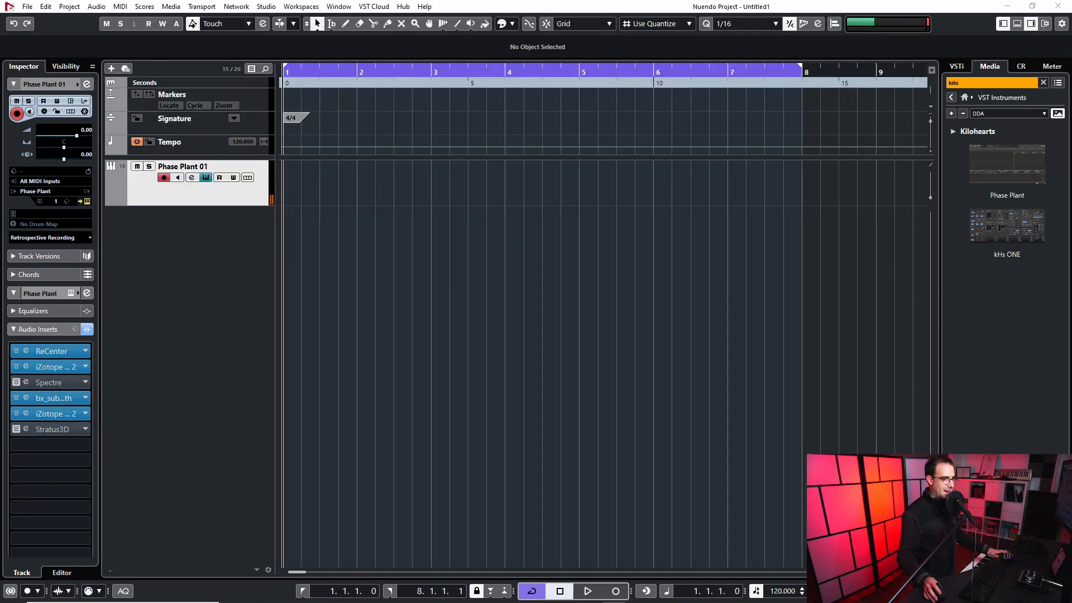